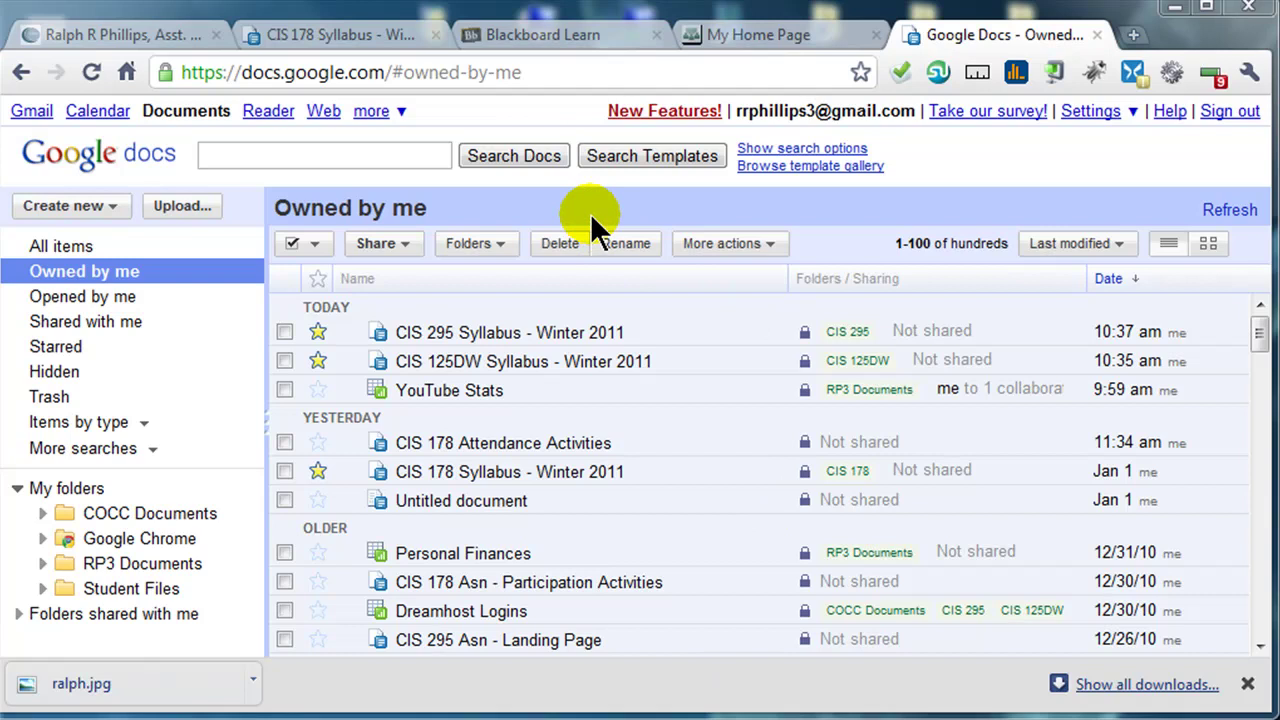
# - Open the Create new menu in the Google Docs document list
pyautogui.click(77, 203)
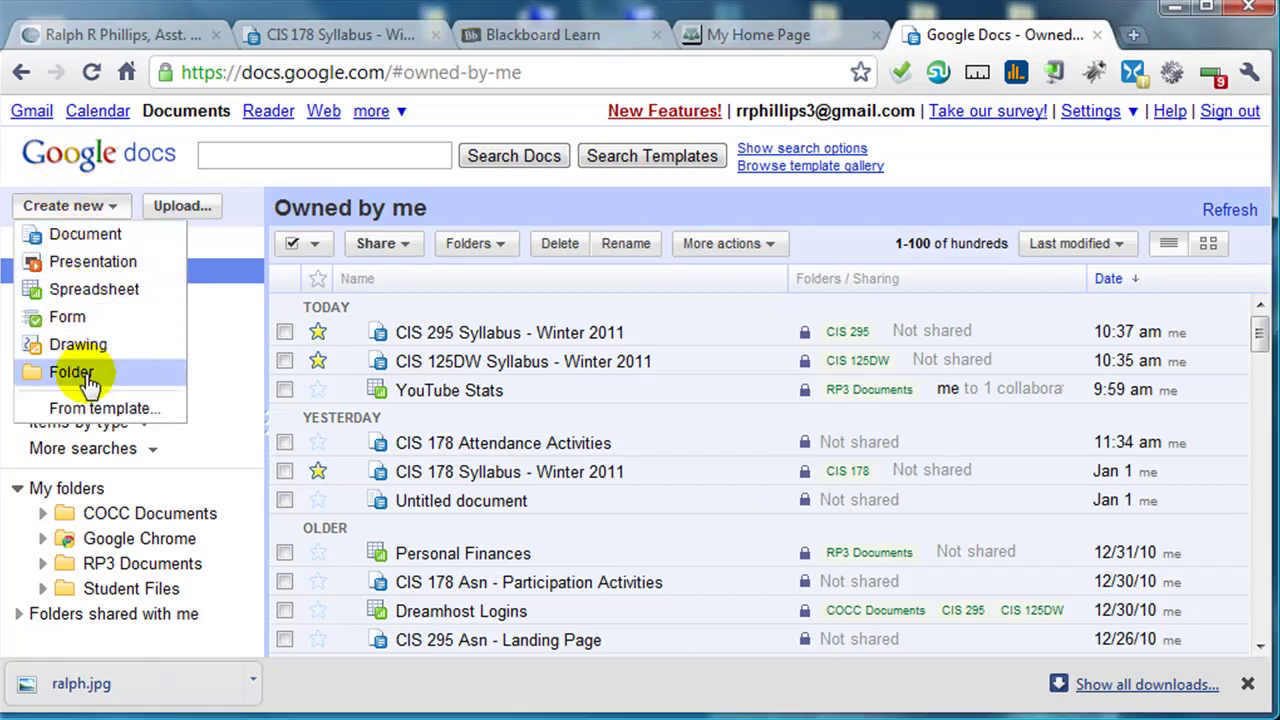
# - Create a blank document and rename it 'Practice Document'
pyautogui.click(80, 236)
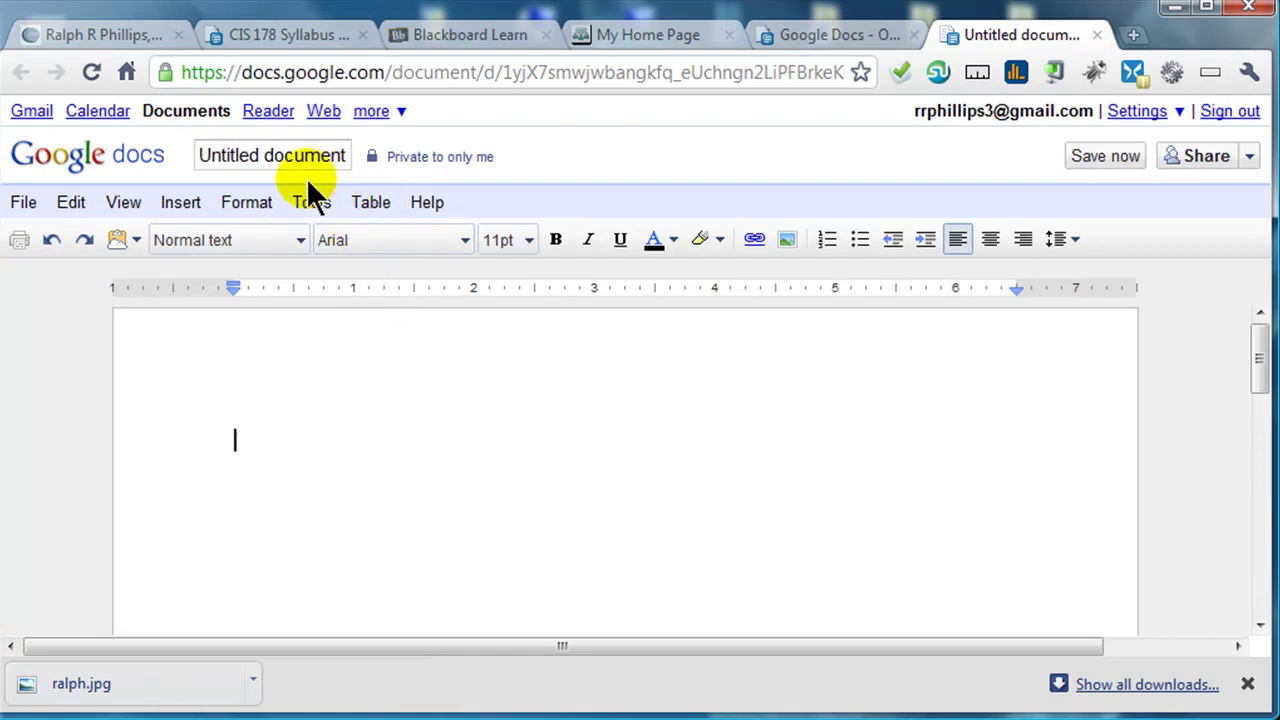
pyautogui.click(23, 206)
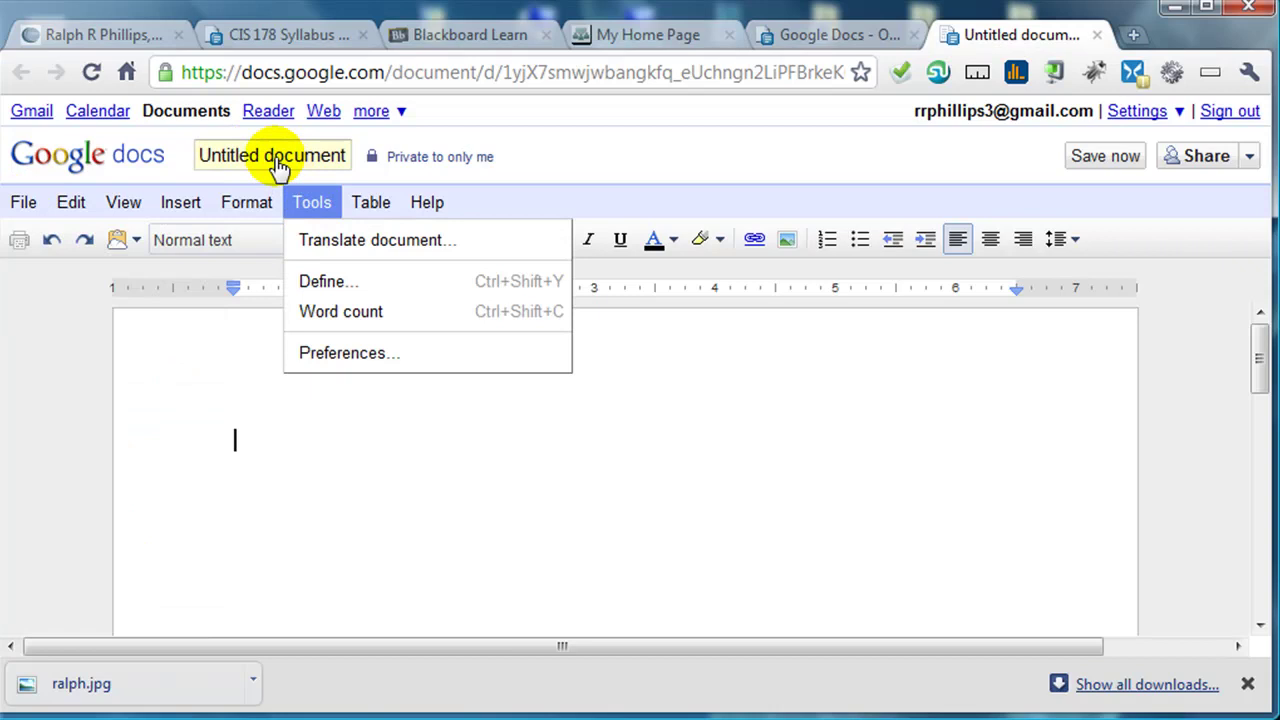
pyautogui.click(272, 163)
pyautogui.click(272, 163)
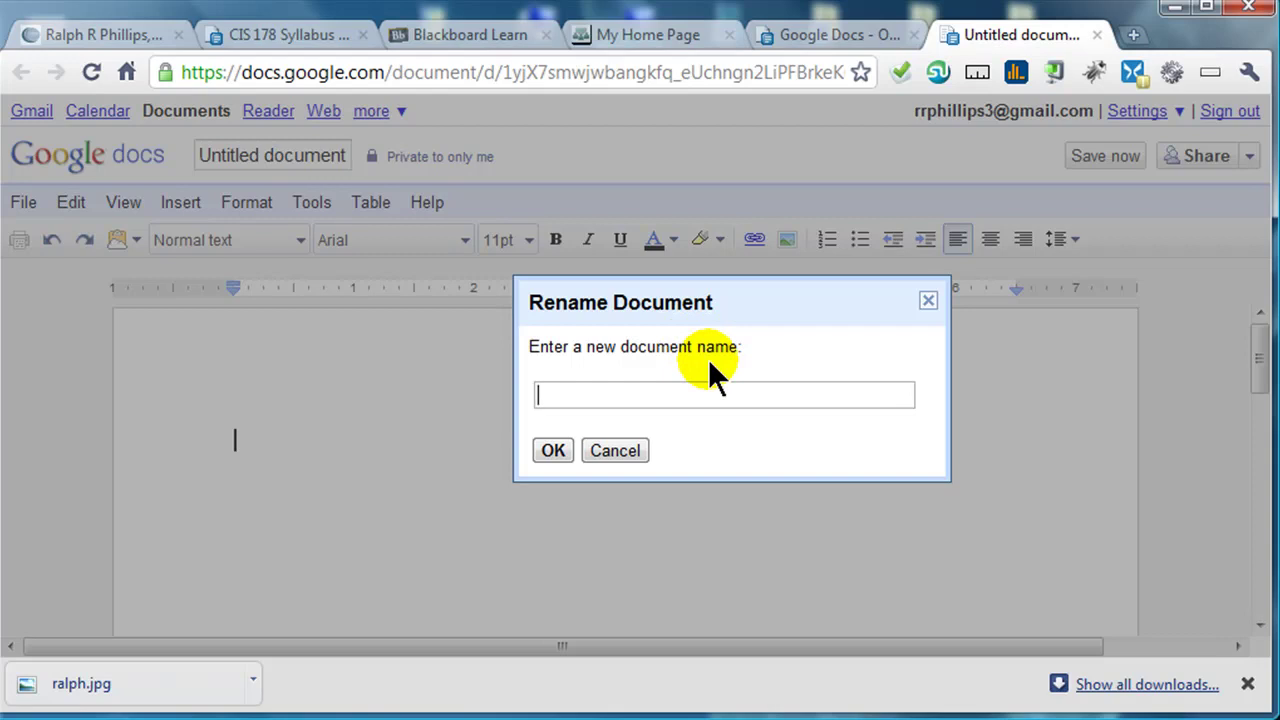
pyautogui.write('Practice Document')
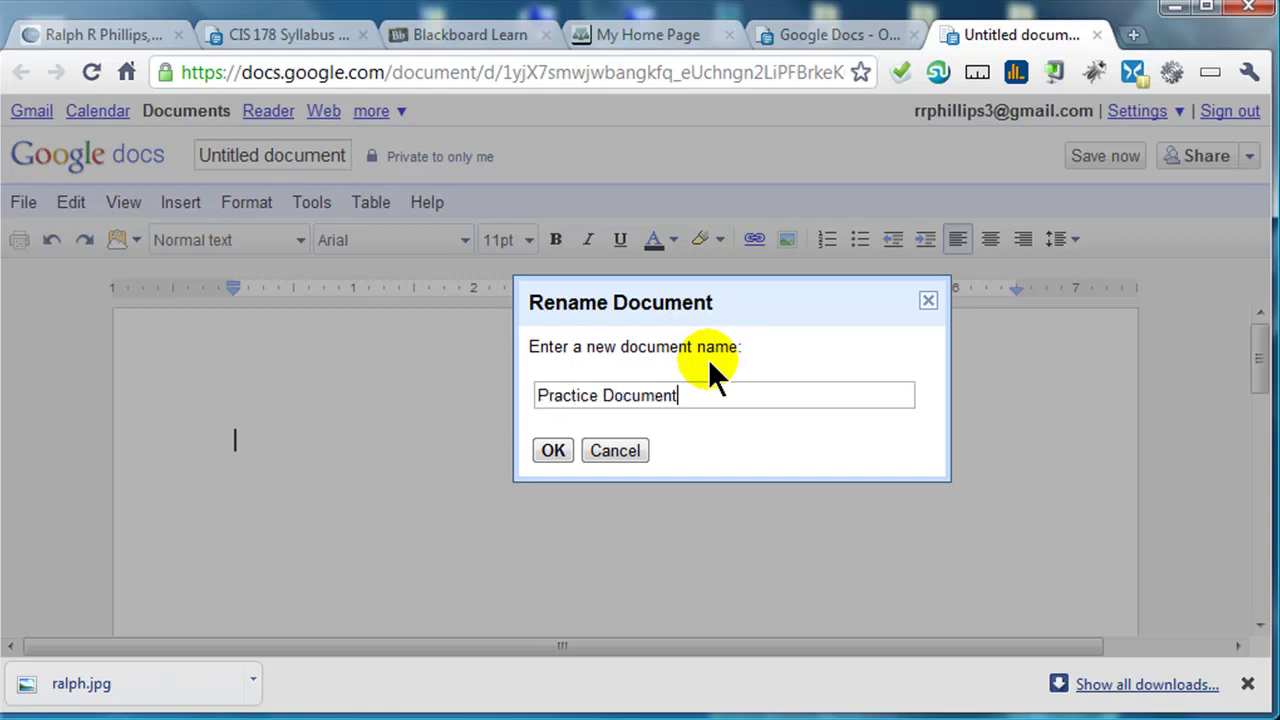
pyautogui.click(556, 452)
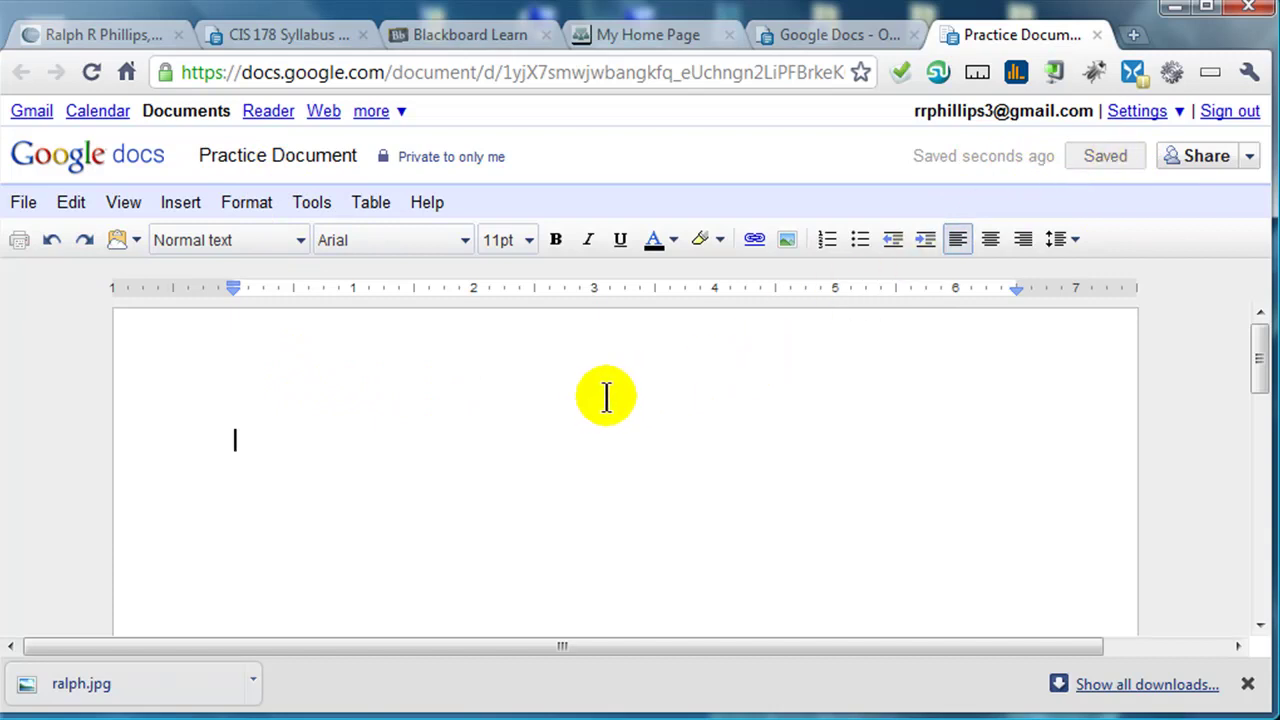
# - Type the test text 'adsfa' on the page and save the document
pyautogui.write('adsfa')
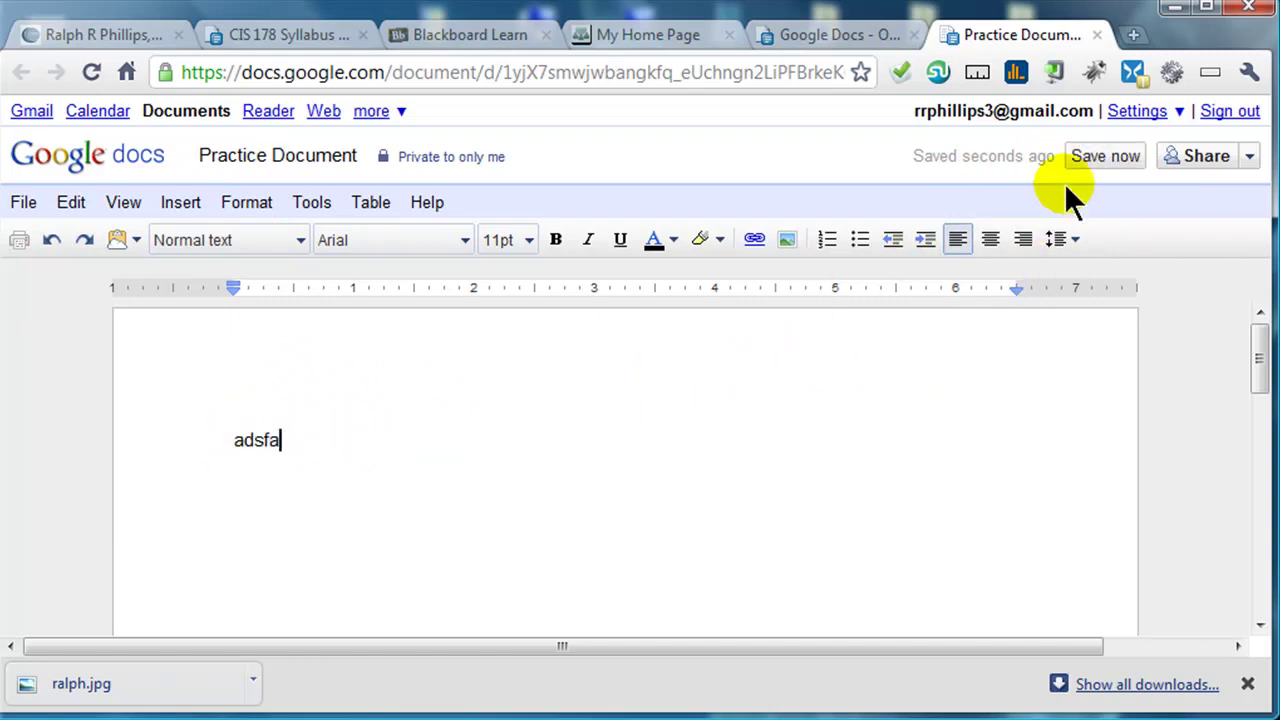
pyautogui.click(1116, 170)
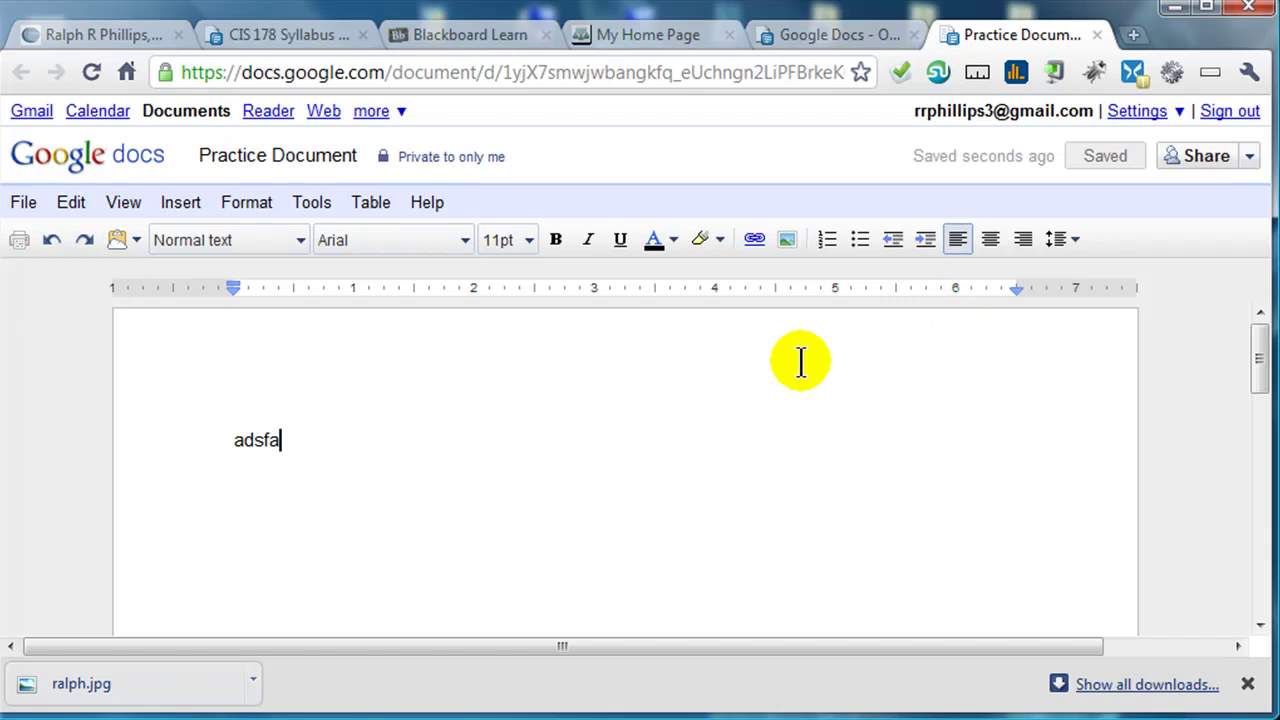
pyautogui.moveTo(316, 440); pyautogui.dragTo(232, 443)
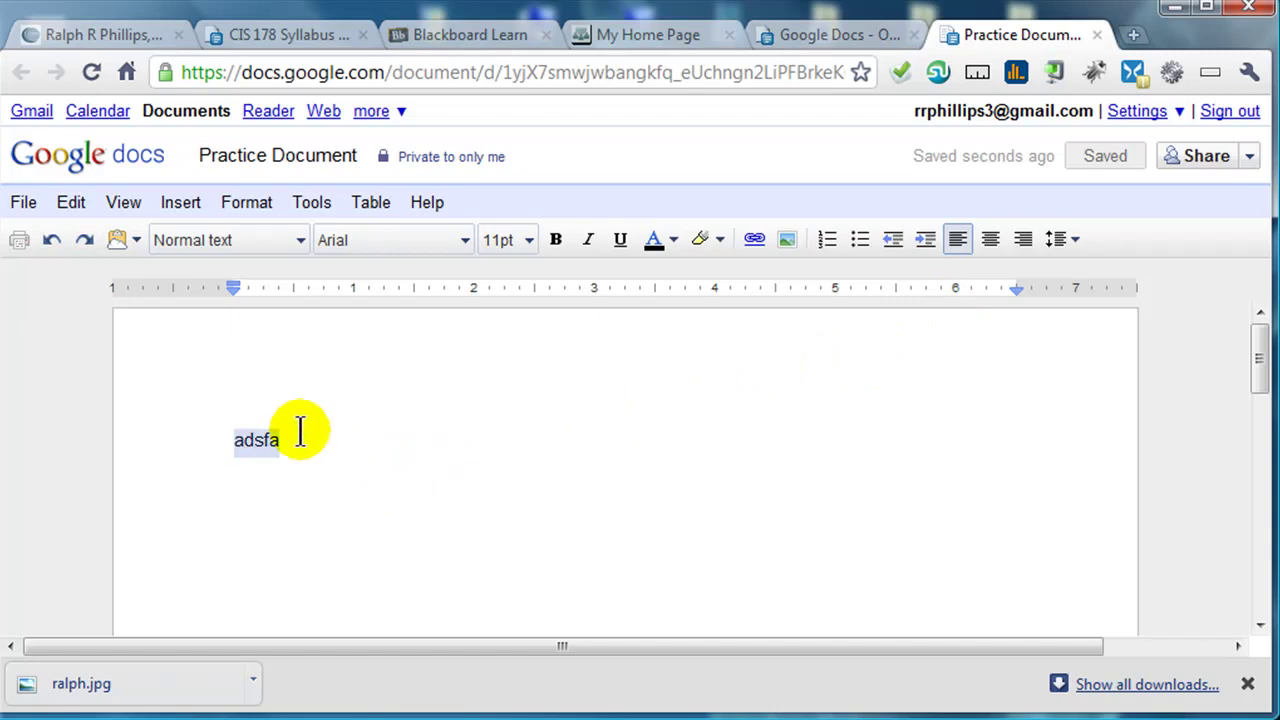
# - Replace the test text with a 'Document Title' line followed by 'Have some regular text.'
pyautogui.press('Delete')
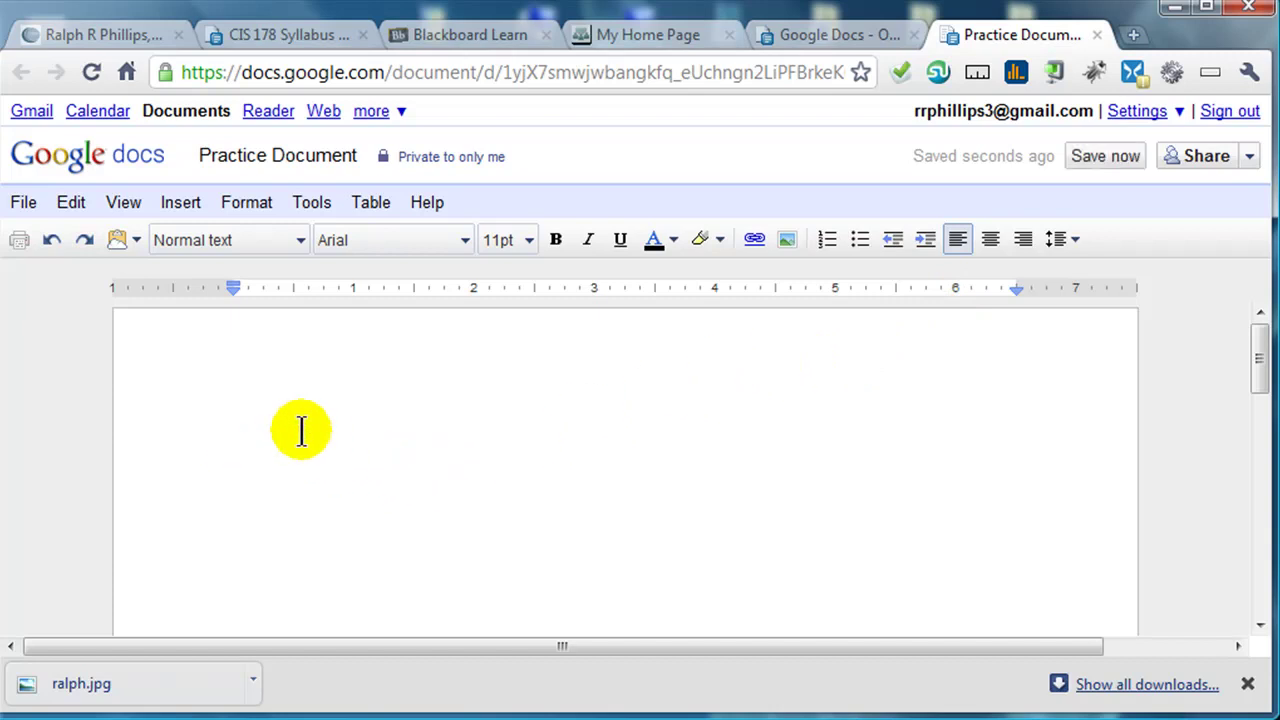
pyautogui.write('Document Title')
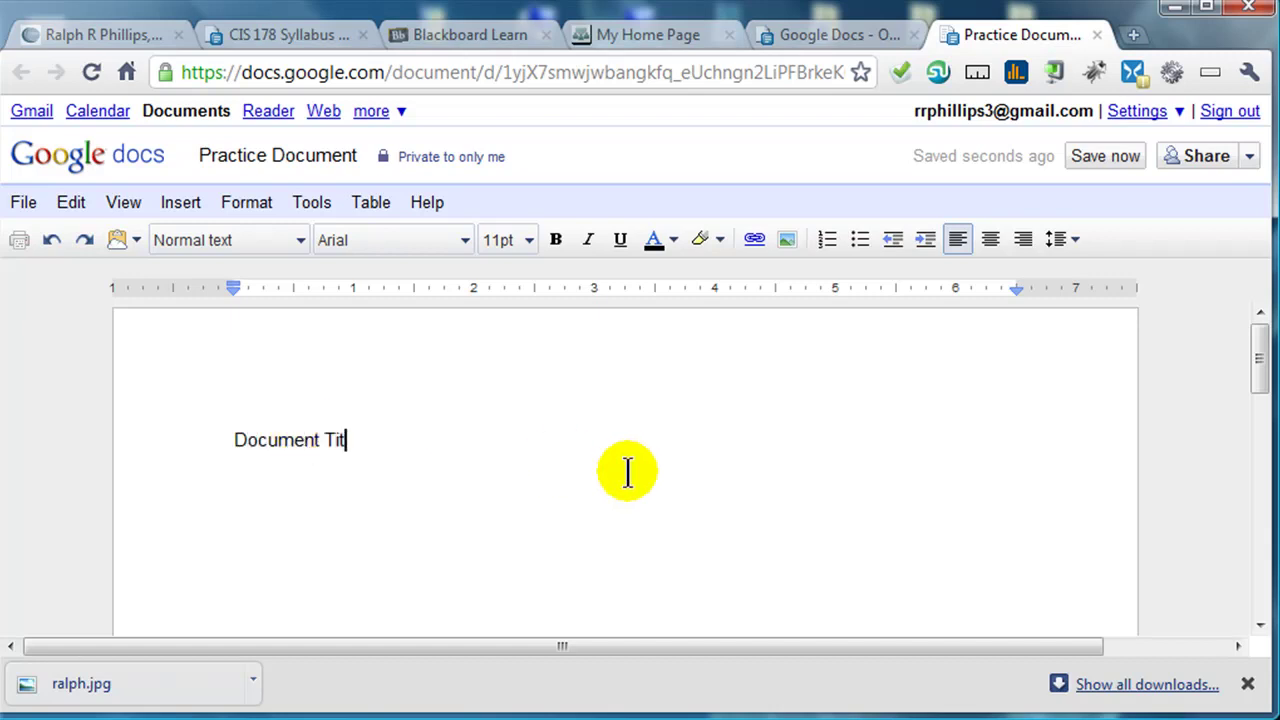
pyautogui.press('Return')
pyautogui.write('Have some reg')
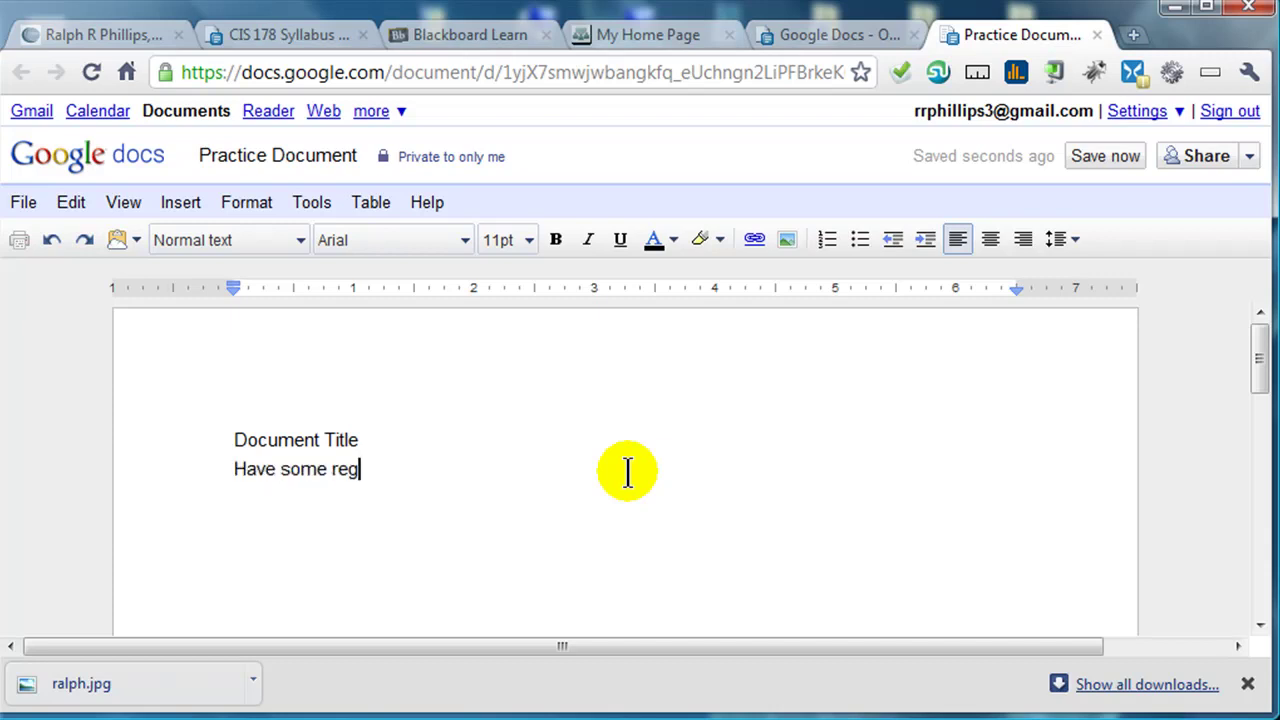
pyautogui.write('ular text.')
# - Paste repeated copies of the sentence to build a long body paragraph
pyautogui.moveTo(237, 464); pyautogui.dragTo(503, 483)
pyautogui.hotkey('ctrl', 'c')
pyautogui.click(491, 471)
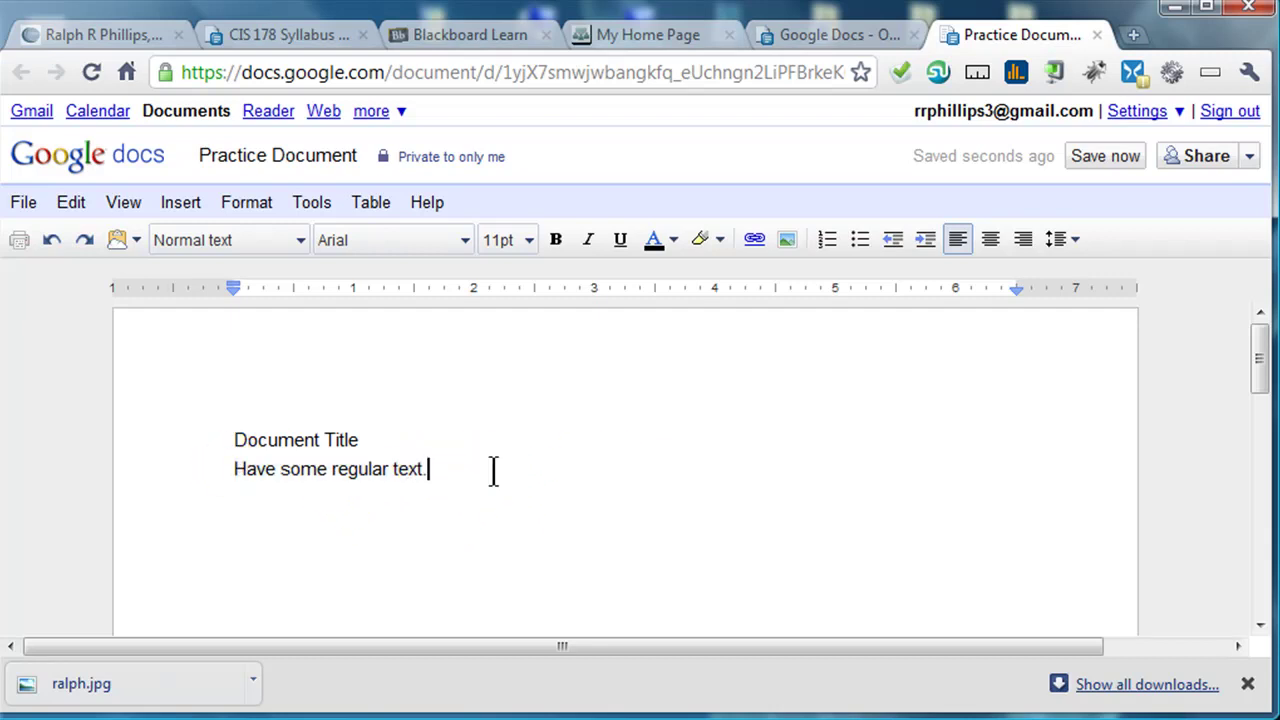
pyautogui.hotkey('ctrl', 'v')
pyautogui.hotkey('ctrl', 'v')
pyautogui.hotkey('ctrl', 'v')
pyautogui.hotkey('ctrl', 'v')
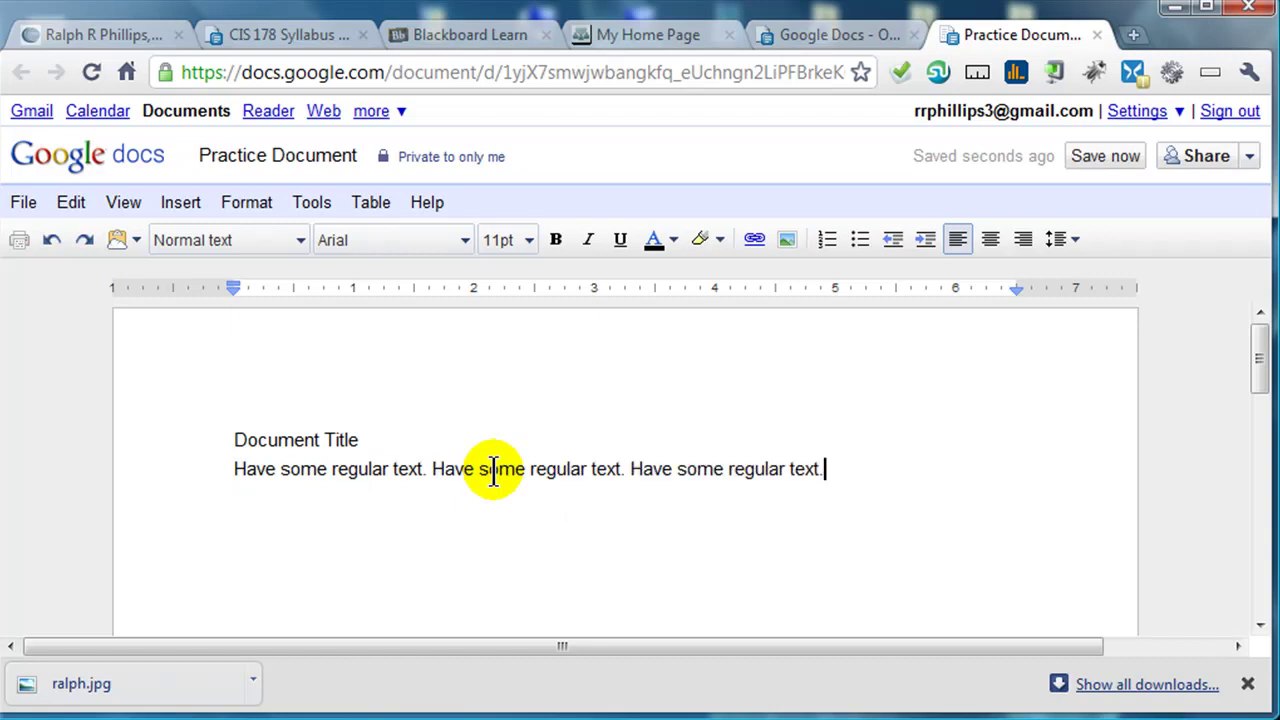
pyautogui.hotkey('ctrl', 'v')
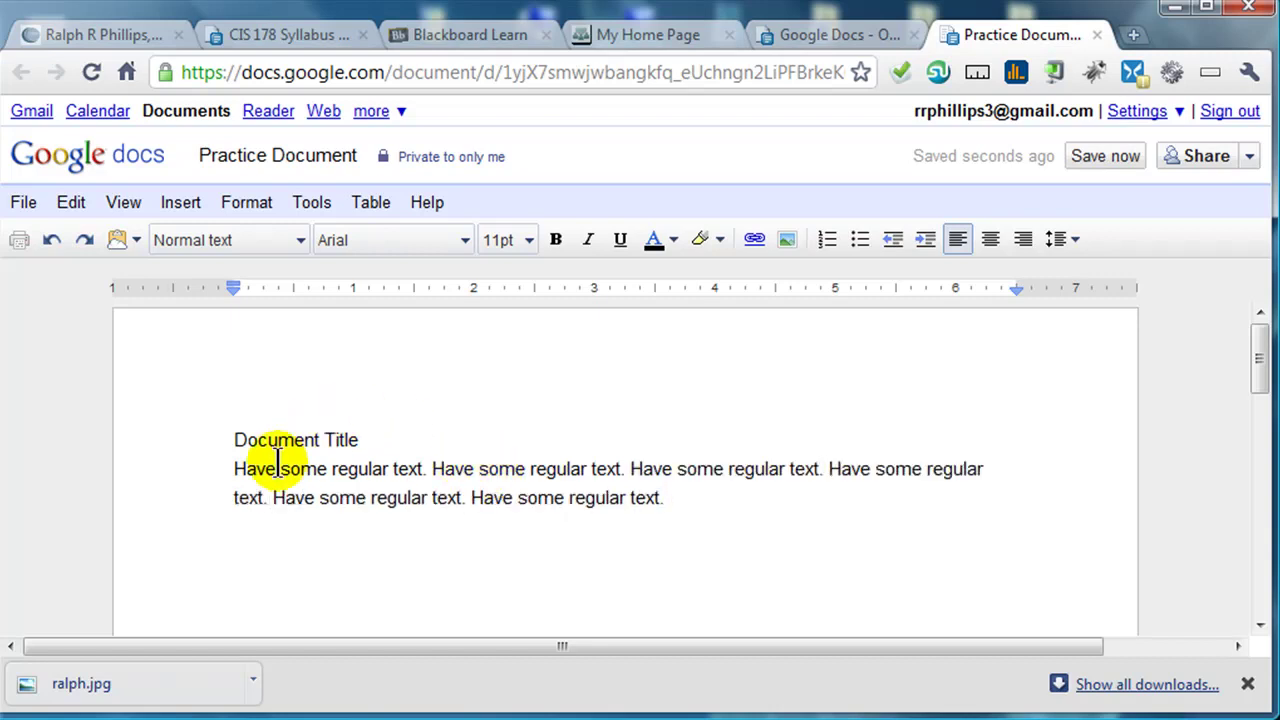
pyautogui.moveTo(236, 468); pyautogui.dragTo(676, 511)
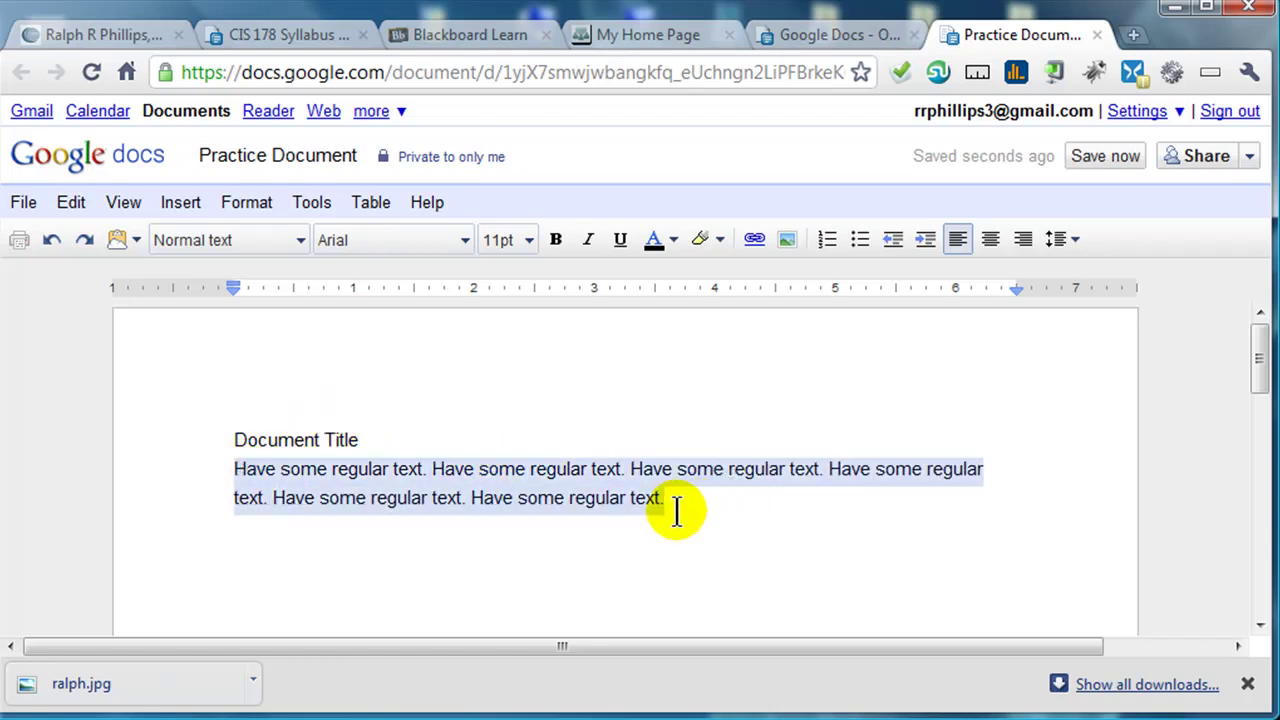
pyautogui.click(694, 498)
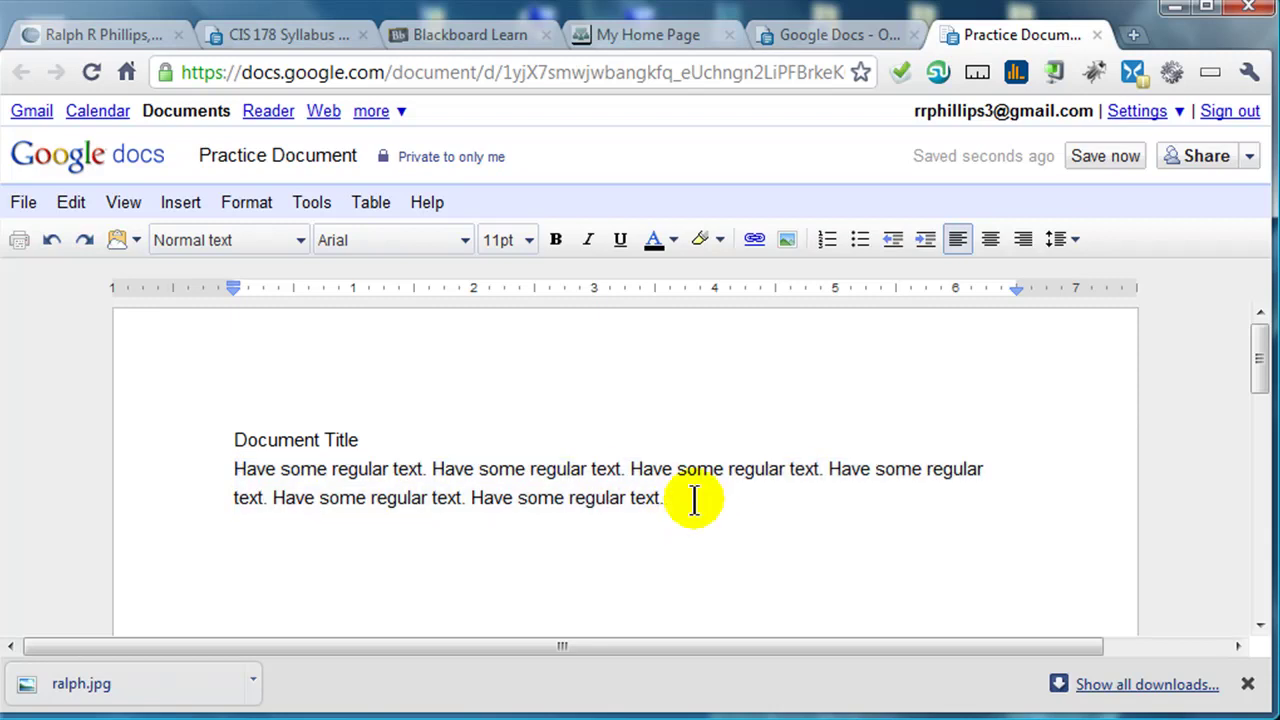
pyautogui.hotkey('ctrl', 'v')
pyautogui.hotkey('ctrl', 'v')
pyautogui.hotkey('ctrl', 'v')
pyautogui.hotkey('ctrl', 'v')
pyautogui.hotkey('ctrl', 'v')
pyautogui.hotkey('ctrl', 'v')
pyautogui.hotkey('ctrl', 'v')
pyautogui.hotkey('ctrl', 'v')
pyautogui.hotkey('ctrl', 'v')
pyautogui.hotkey('ctrl', 'v')
pyautogui.hotkey('ctrl', 'v')
pyautogui.hotkey('ctrl', 'v')
pyautogui.hotkey('ctrl', 'v')
pyautogui.hotkey('ctrl', 'v')
pyautogui.hotkey('ctrl', 'v')
pyautogui.hotkey('ctrl', 'v')
pyautogui.hotkey('ctrl', 'v')
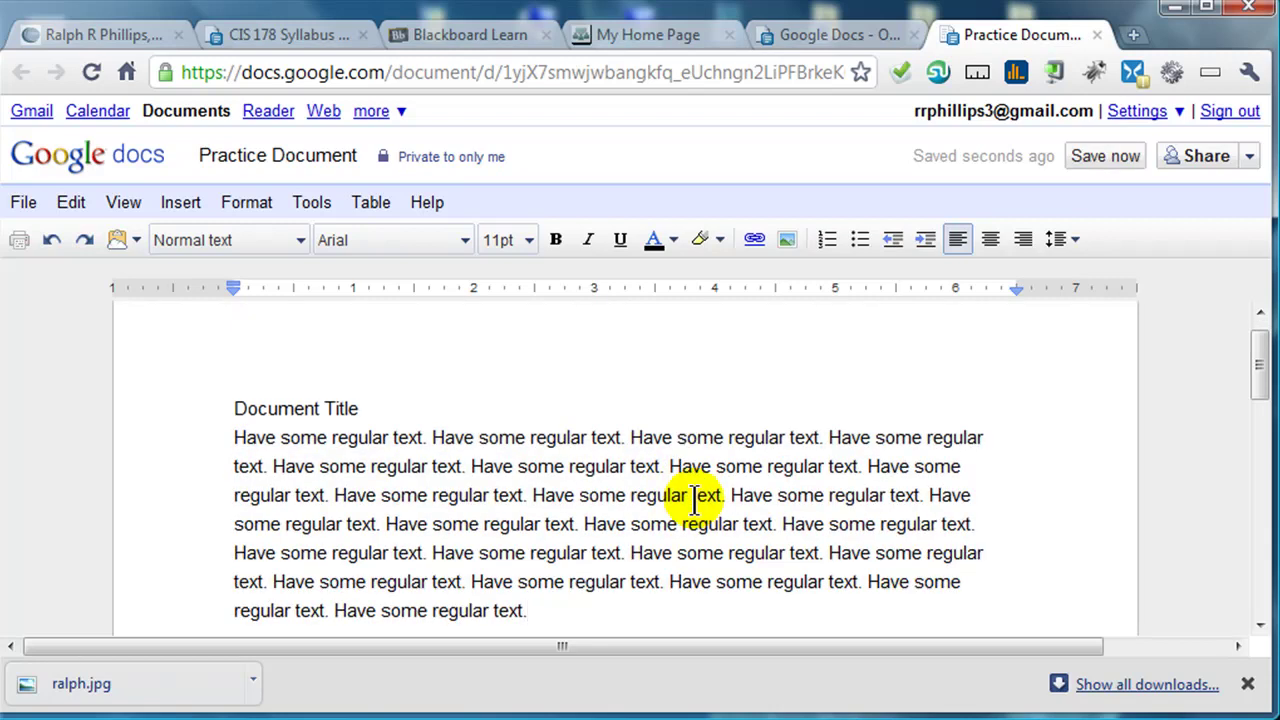
# - Style the 'Document Title' line as Heading 1 and return to the body text
pyautogui.moveTo(206, 408); pyautogui.dragTo(391, 402)
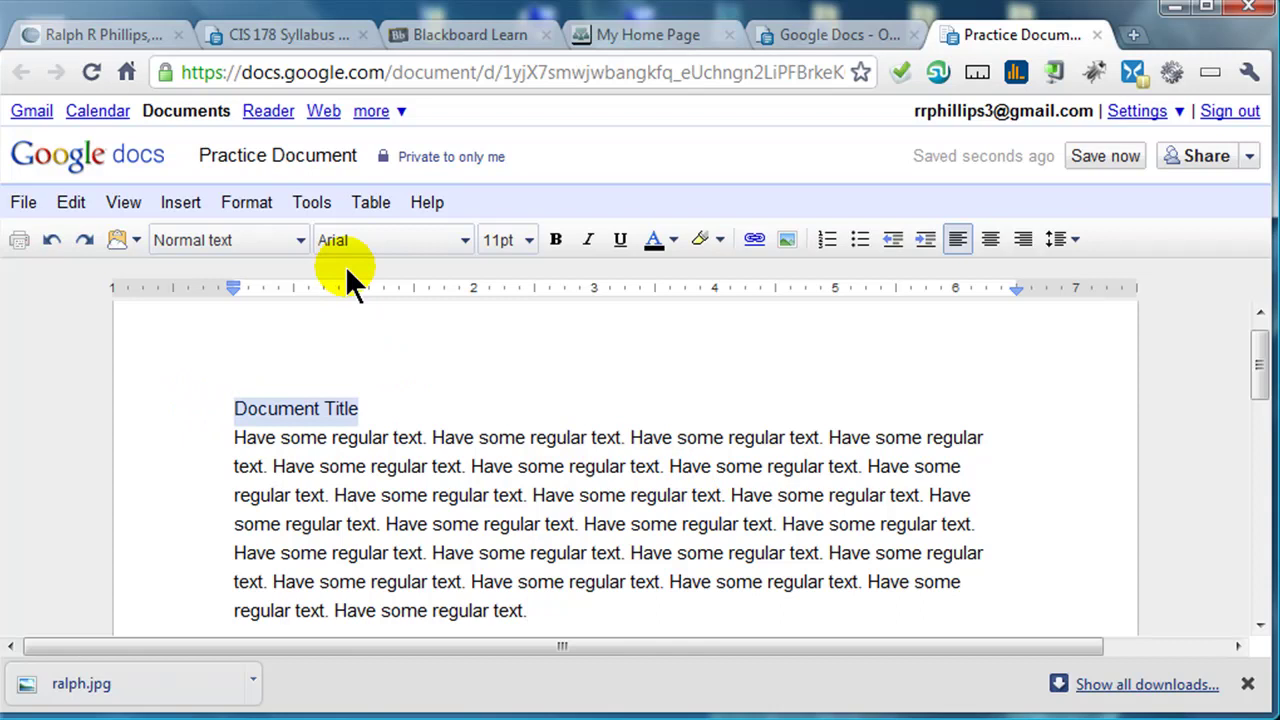
pyautogui.click(300, 240)
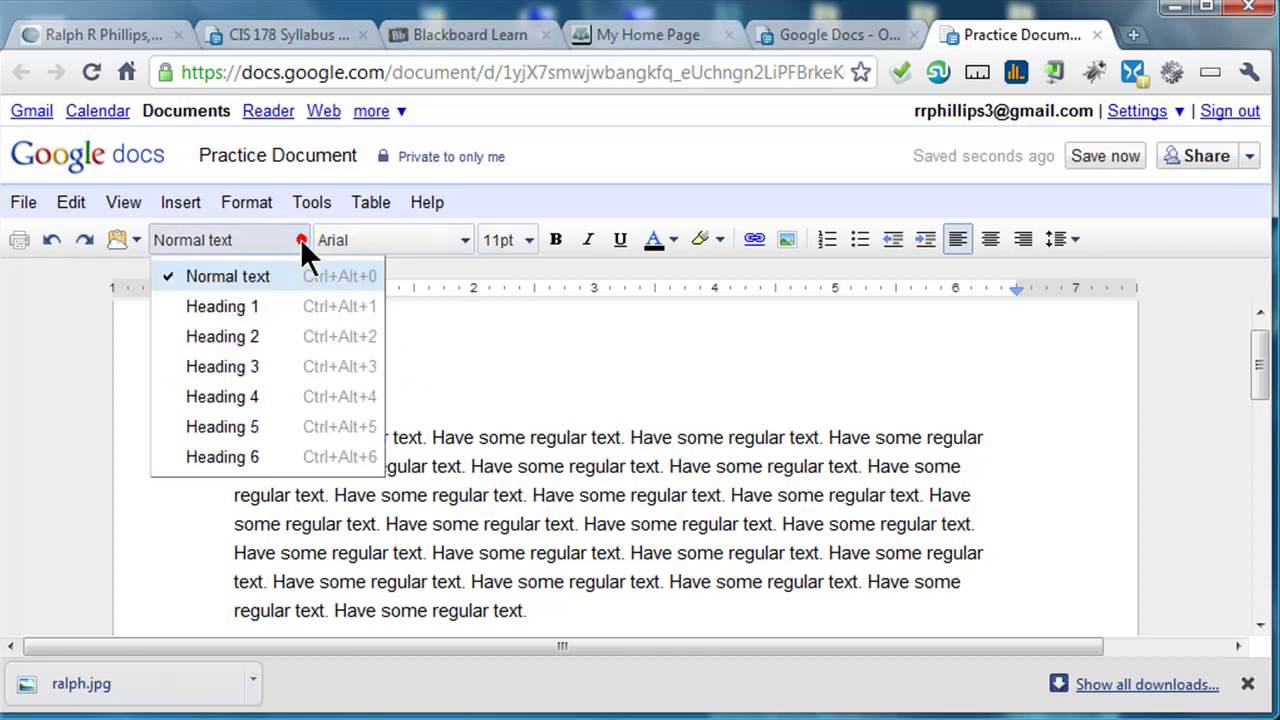
pyautogui.click(264, 306)
pyautogui.click(562, 545)
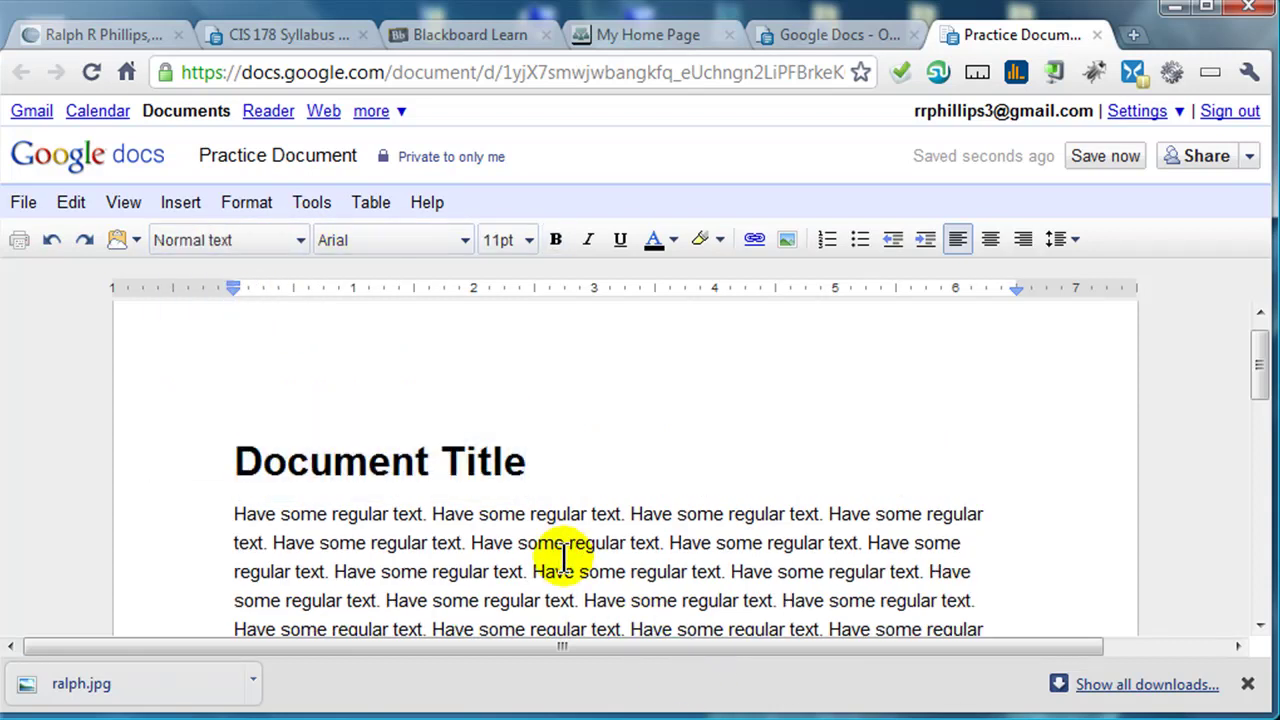
pyautogui.click(632, 514)
pyautogui.scroll(1, 634, 514)
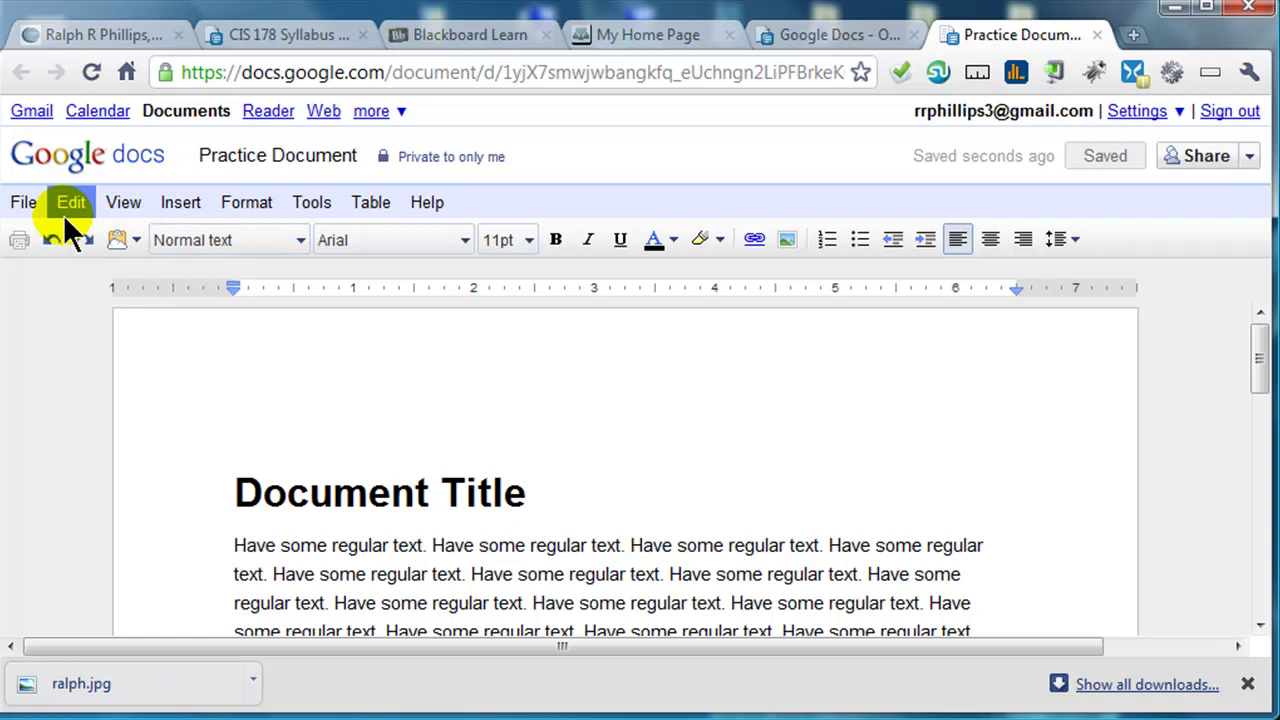
# - Insert the downloaded photo at the start of the body paragraph
pyautogui.click(187, 206)
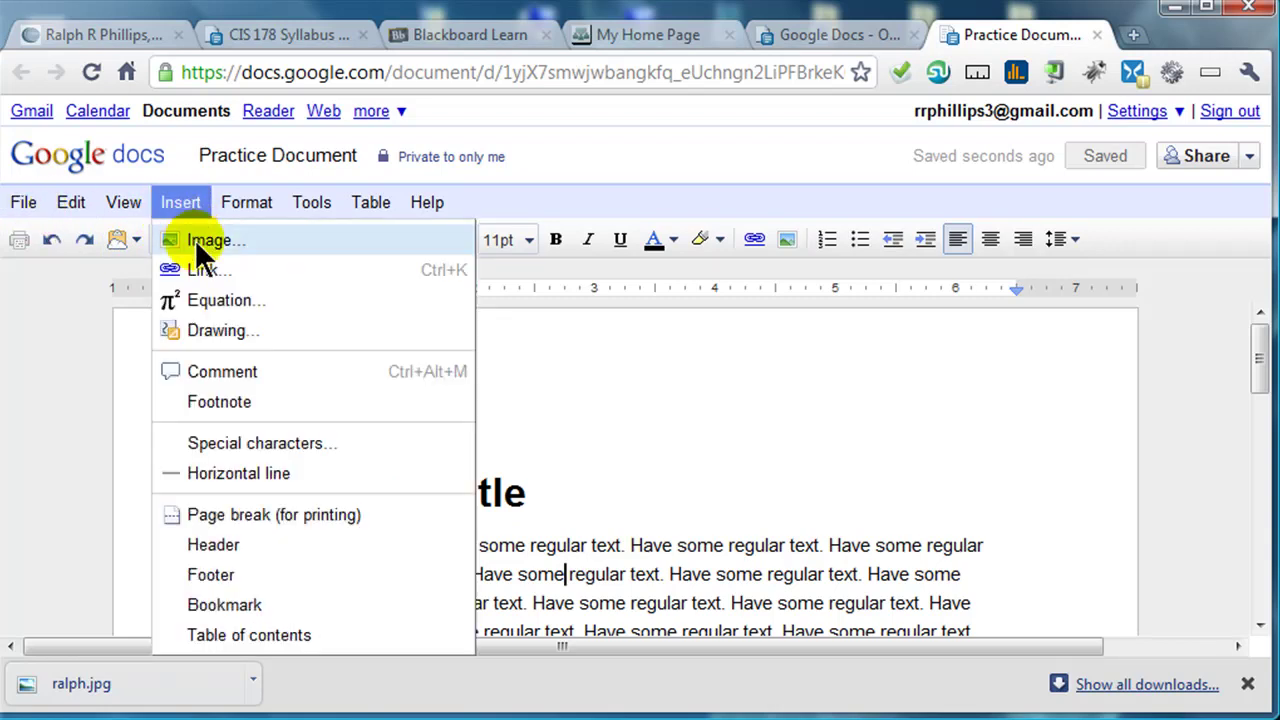
pyautogui.click(651, 578)
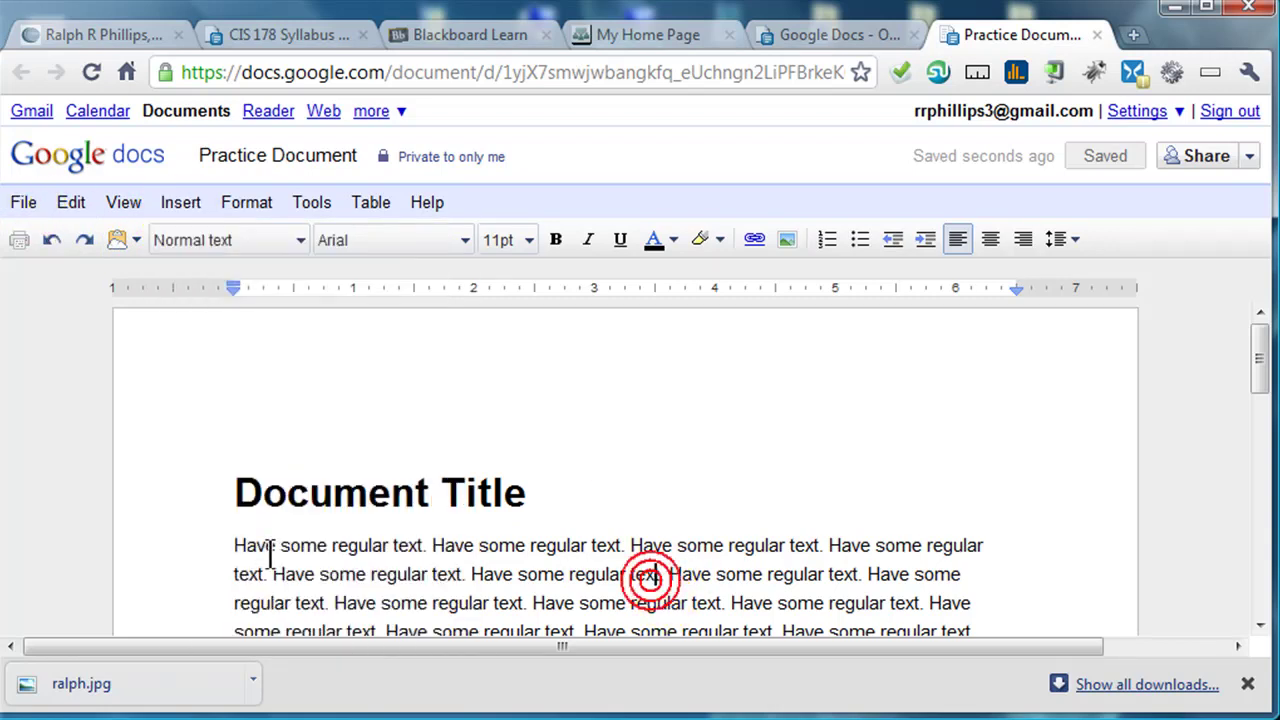
pyautogui.click(234, 543)
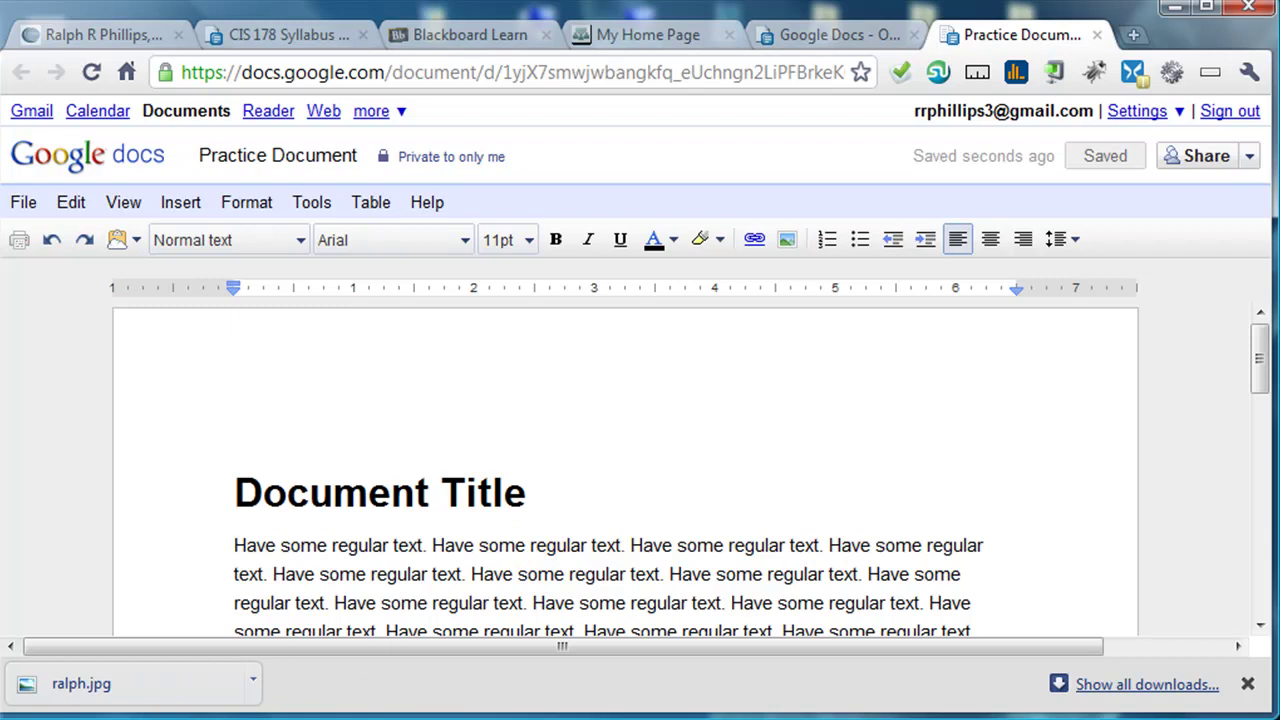
pyautogui.moveTo(60, 684); pyautogui.dragTo(234, 437)
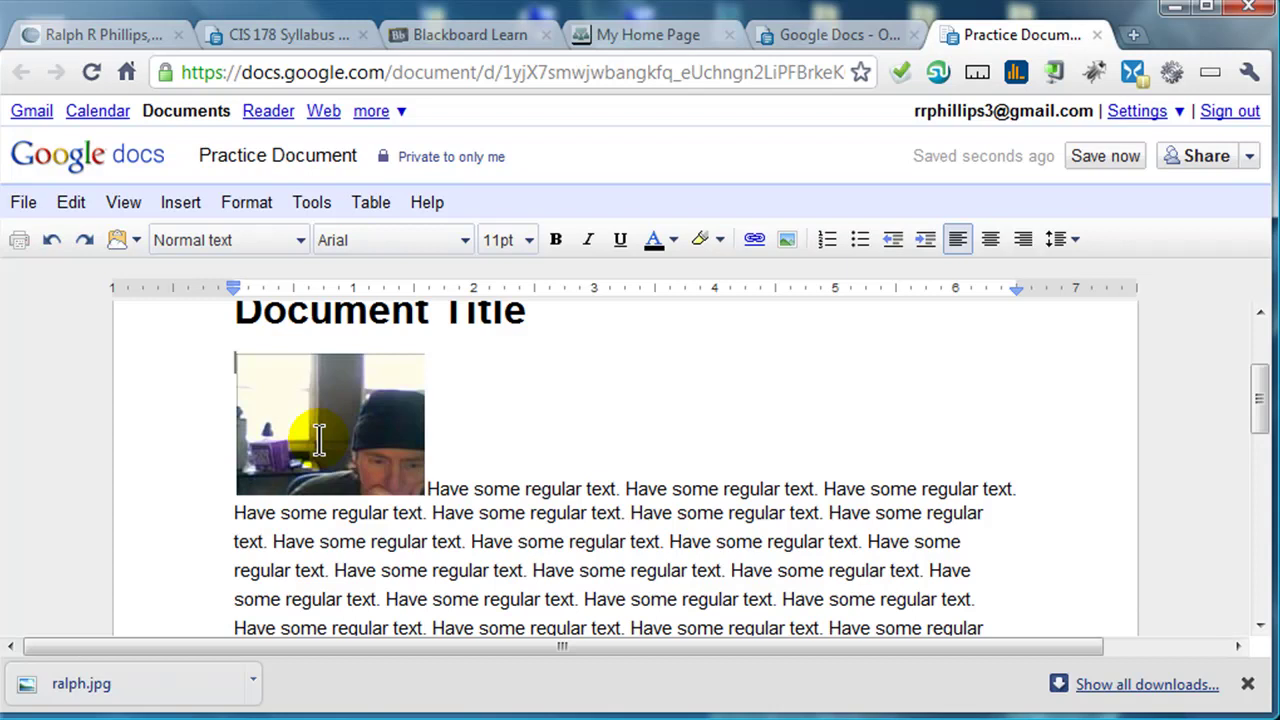
# - Set the photo to Fixed position so text wraps, and move it to the paragraph's right
pyautogui.click(341, 438)
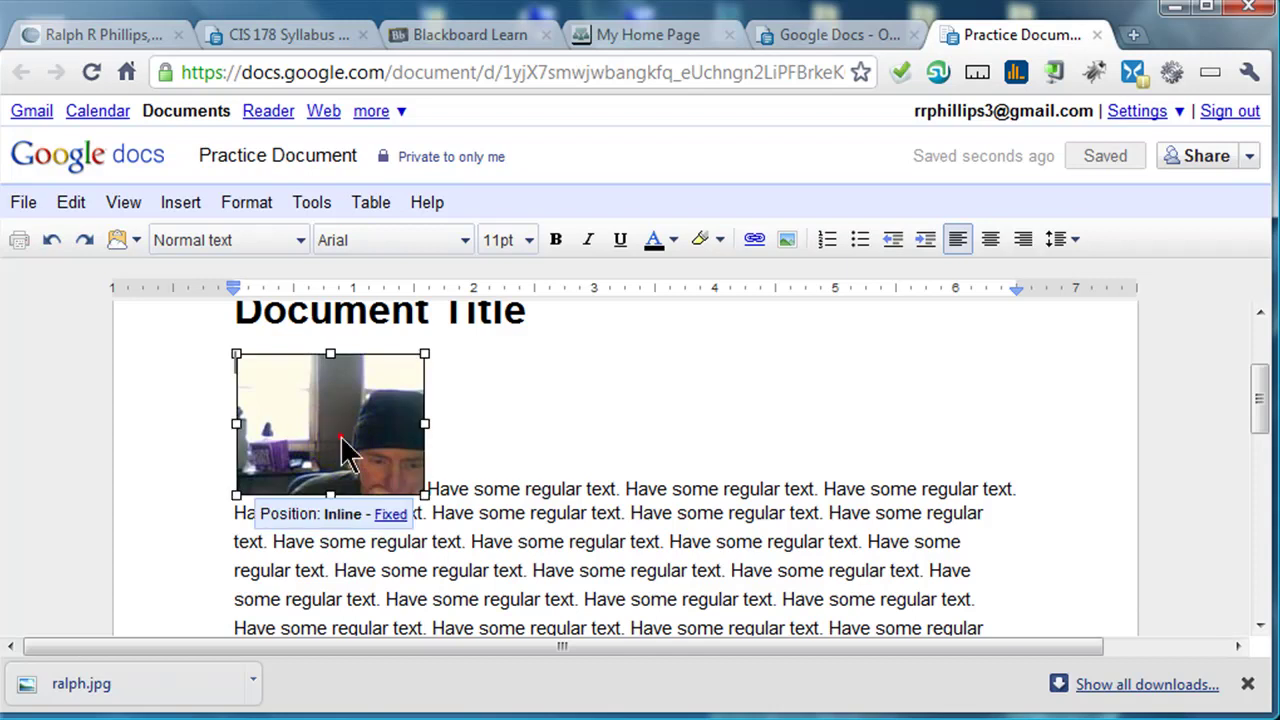
pyautogui.click(341, 440)
pyautogui.click(390, 516)
pyautogui.moveTo(354, 431); pyautogui.dragTo(906, 435)
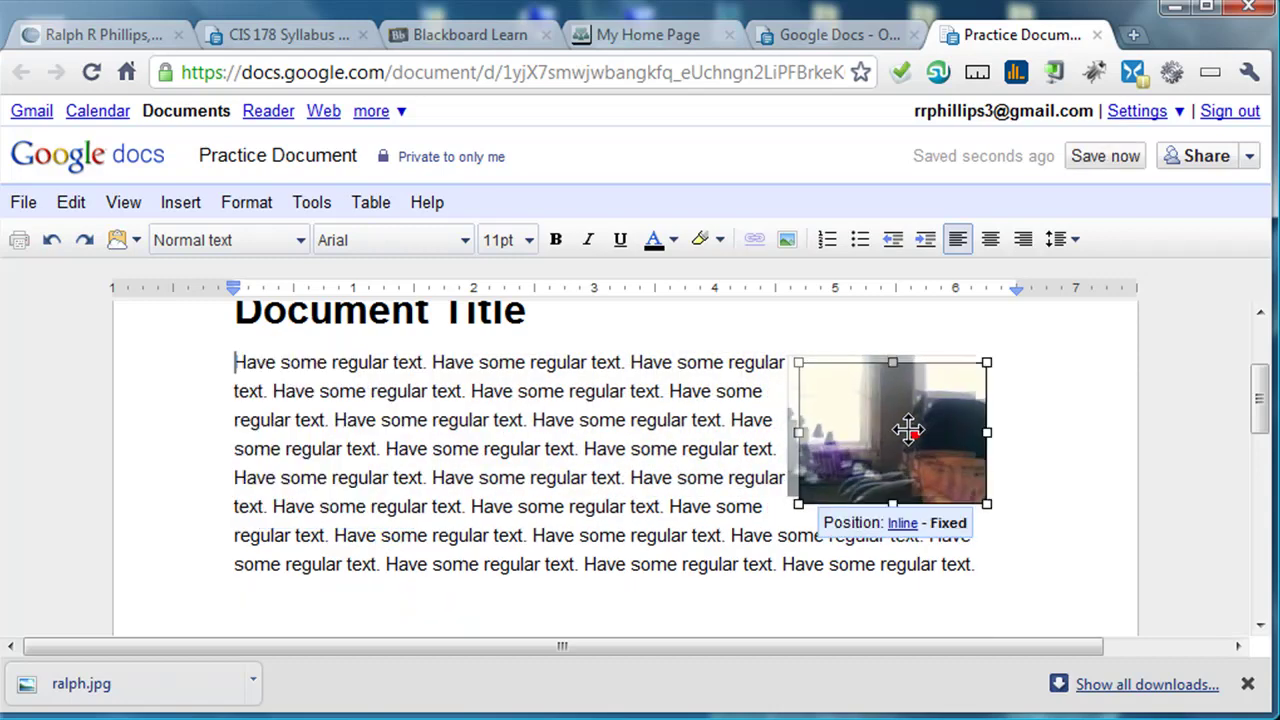
pyautogui.click(716, 510)
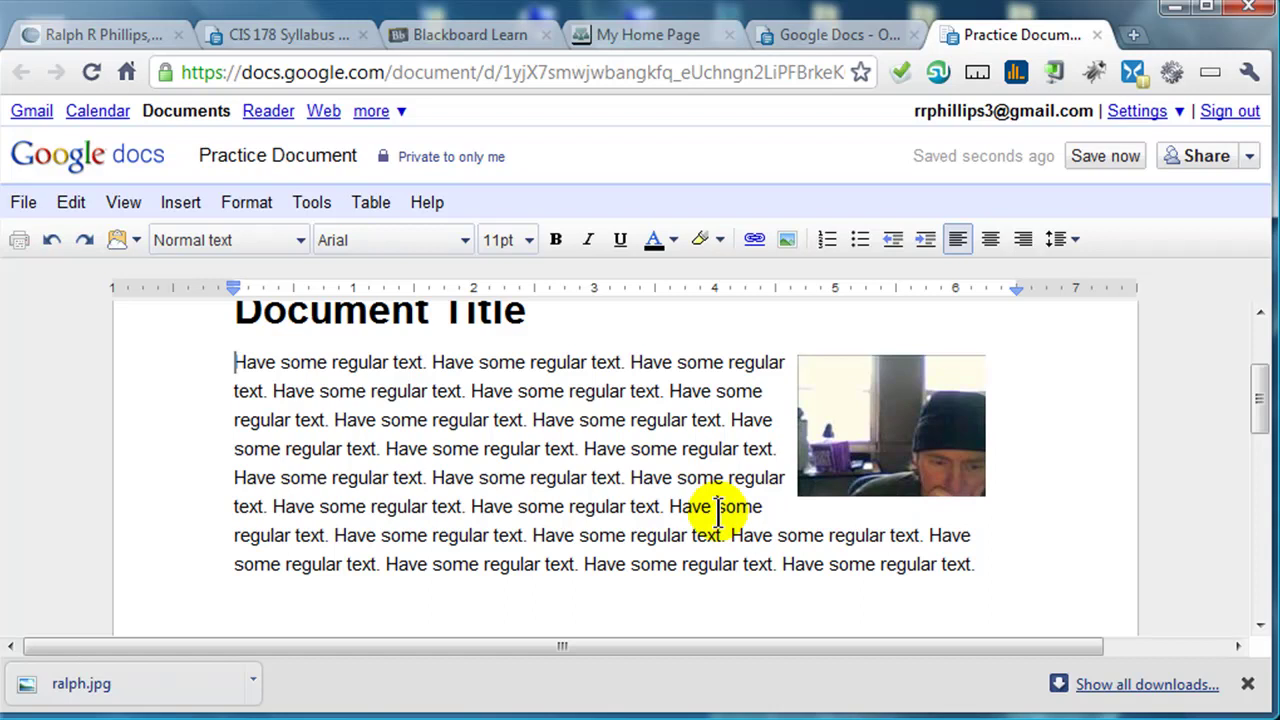
pyautogui.click(905, 460)
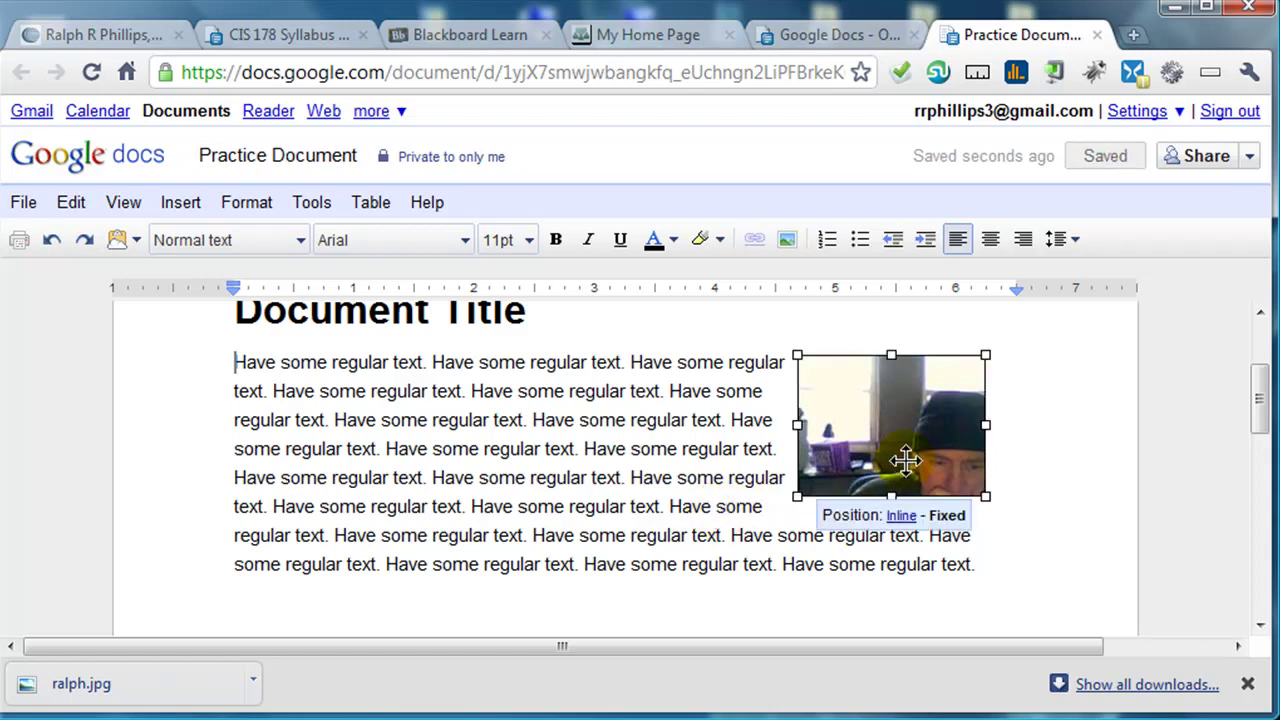
# - Delete the photo and save the document
pyautogui.press('Delete')
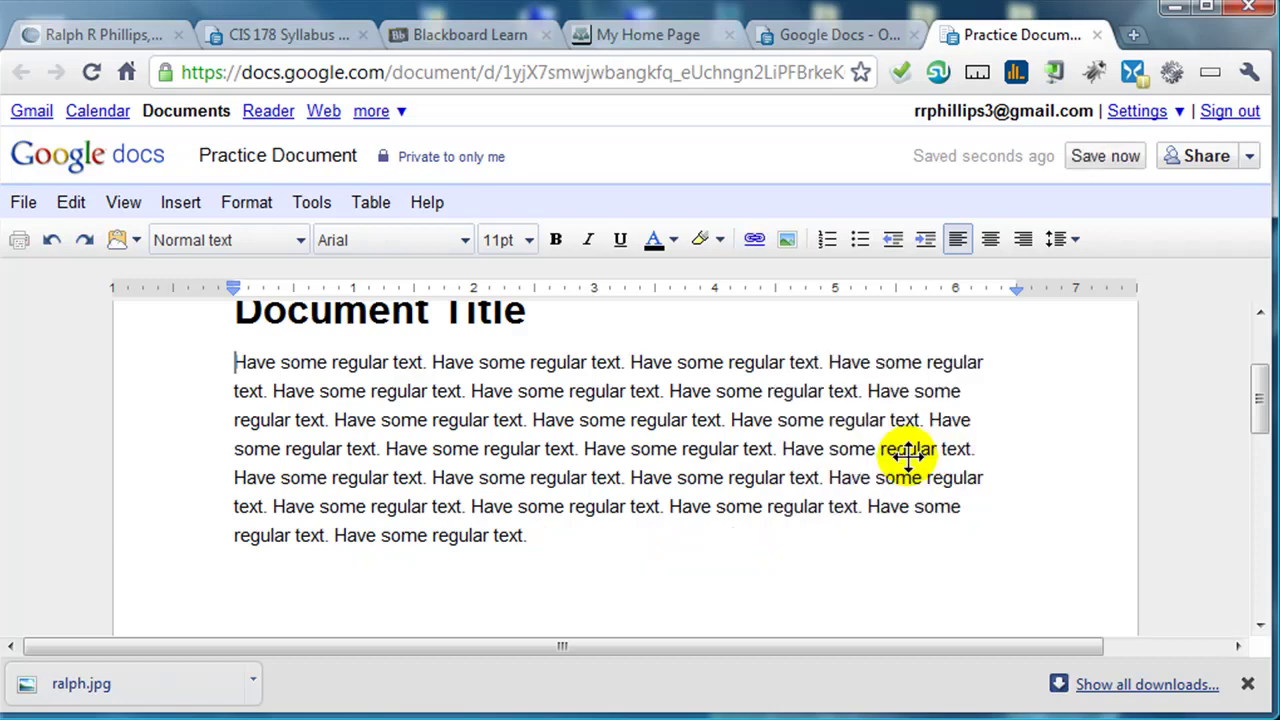
pyautogui.scroll(3, 410, 483)
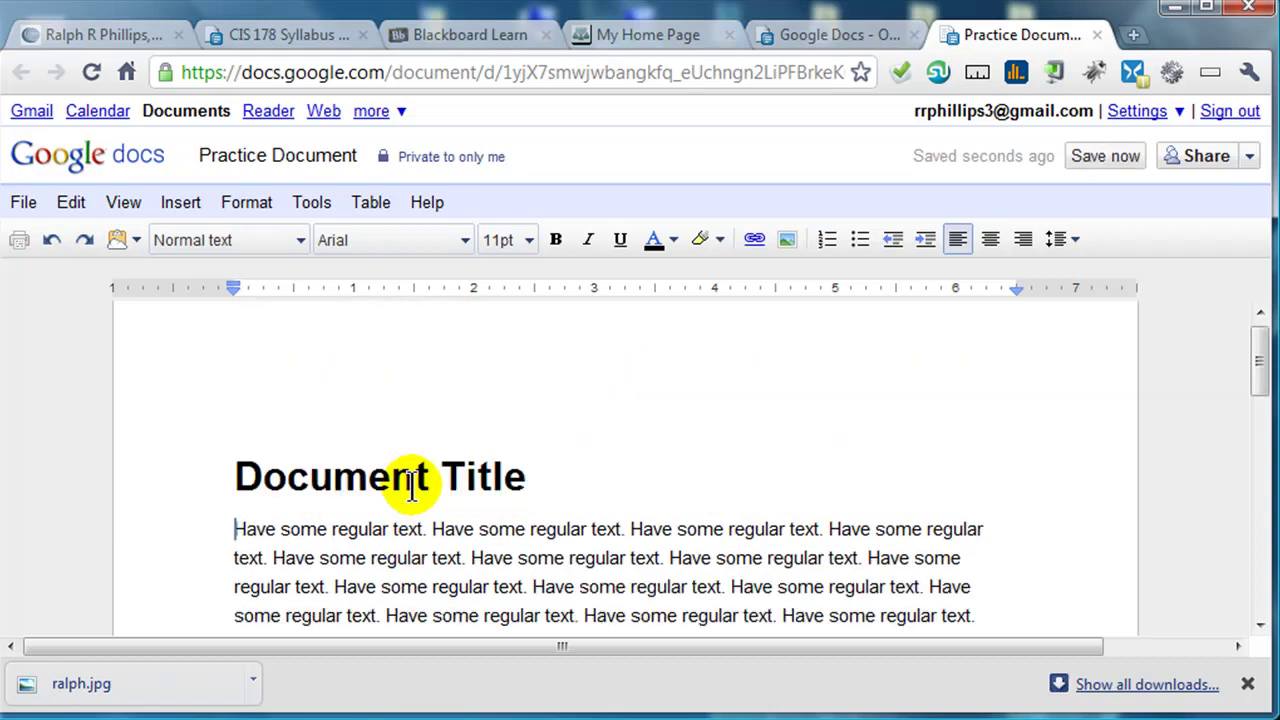
pyautogui.scroll(-3, 410, 483)
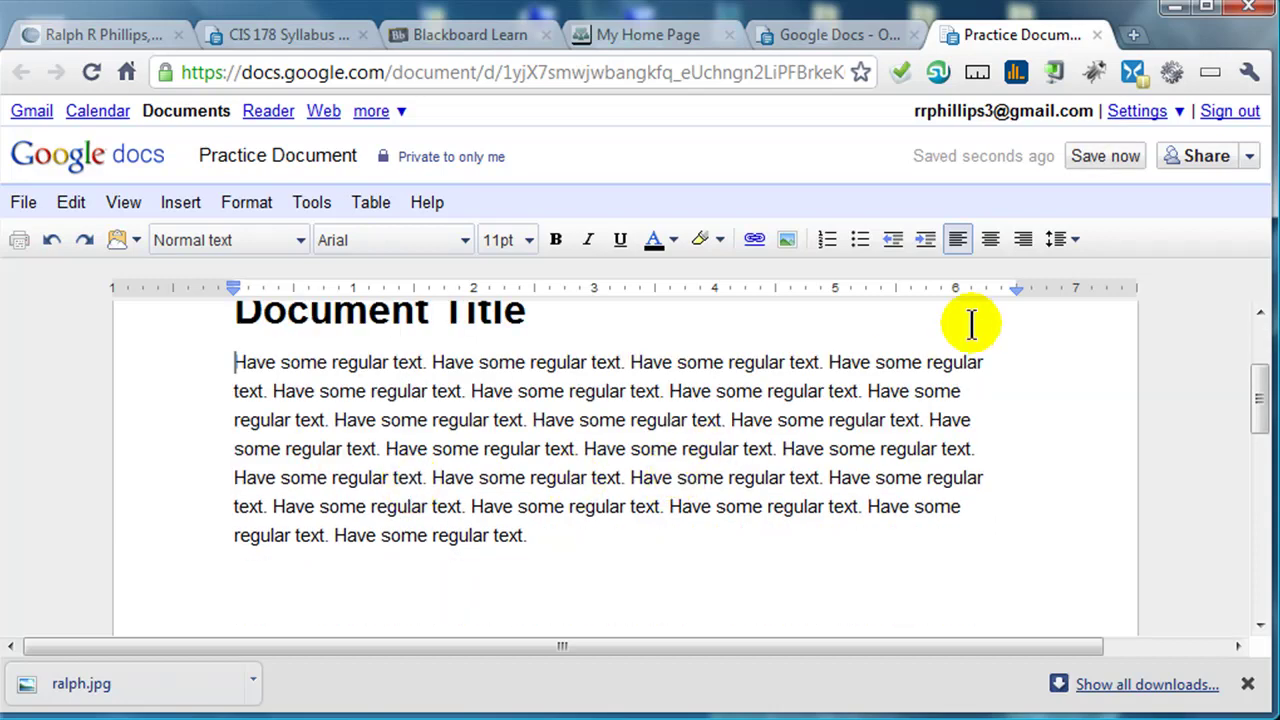
pyautogui.click(1105, 157)
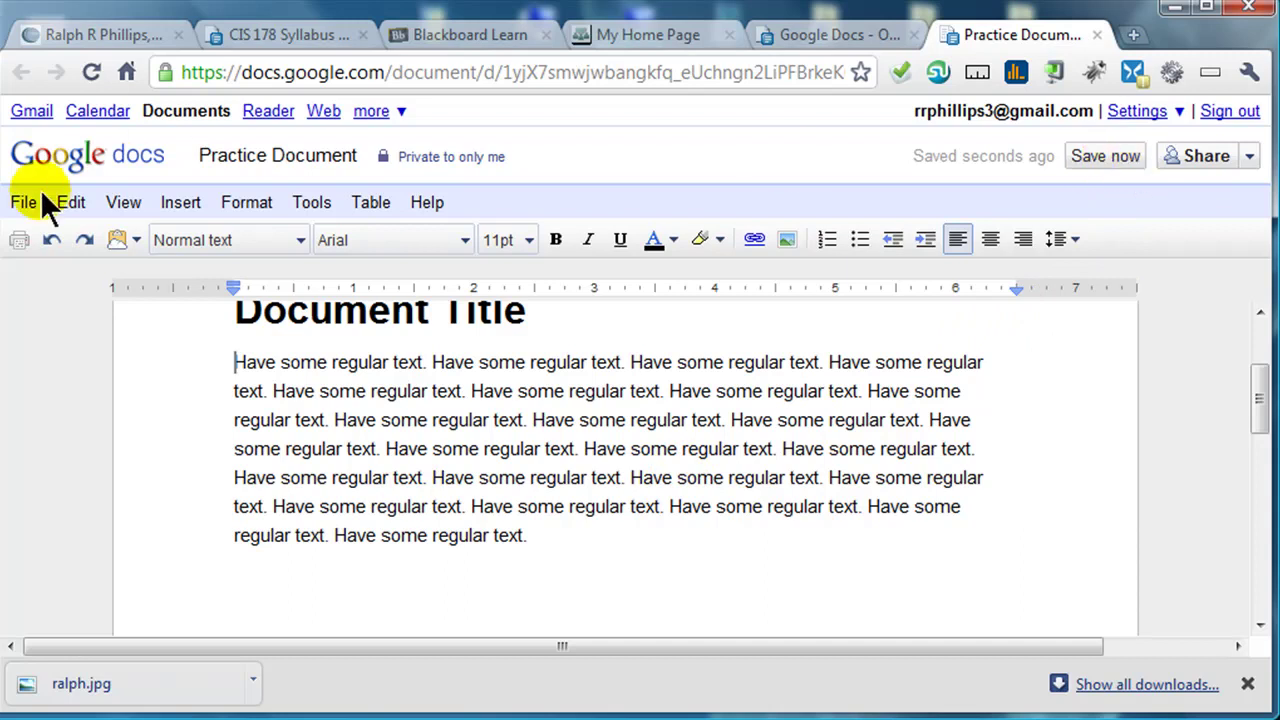
# - Insert ralph.jpg from the computer as an image
pyautogui.click(788, 240)
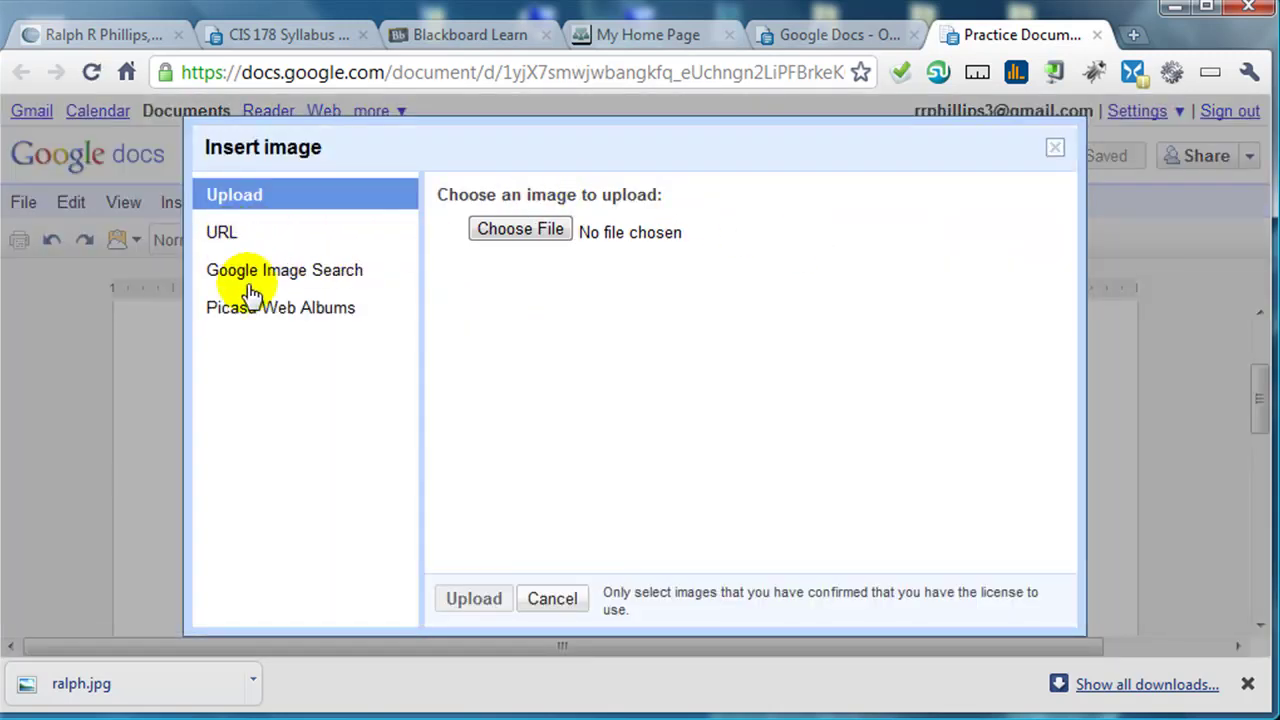
pyautogui.click(508, 248)
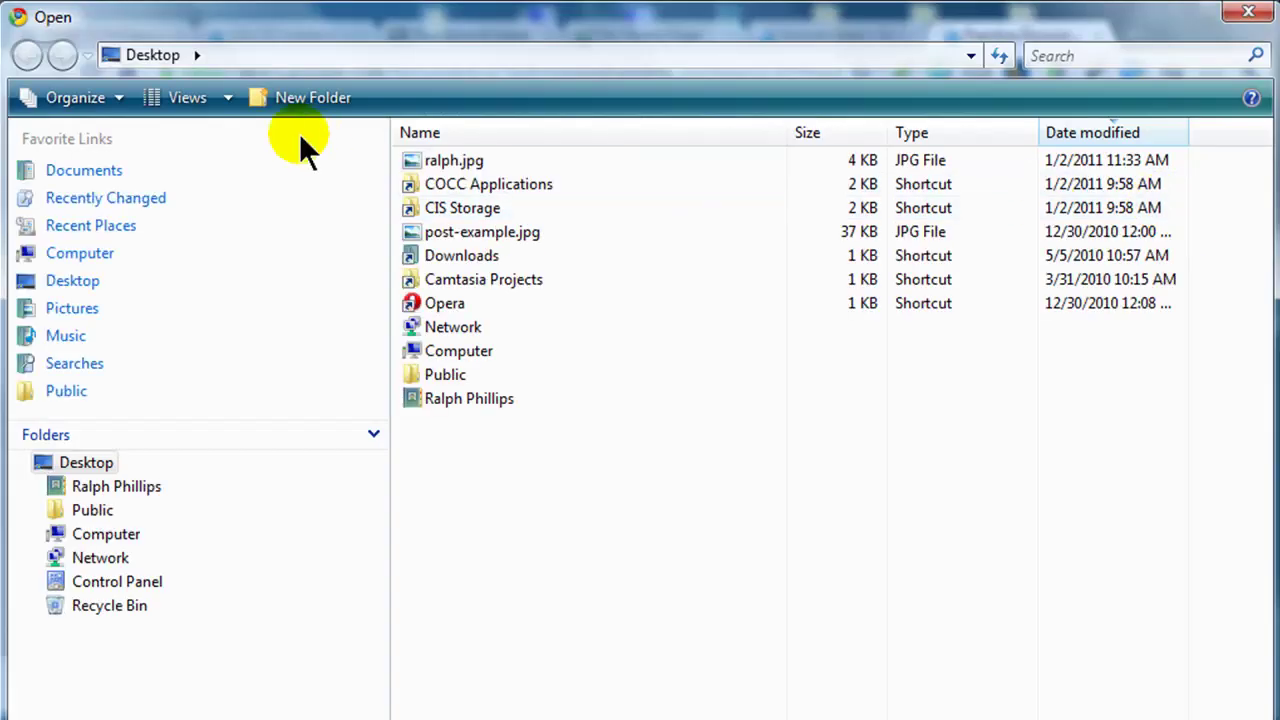
pyautogui.doubleClick(457, 160)
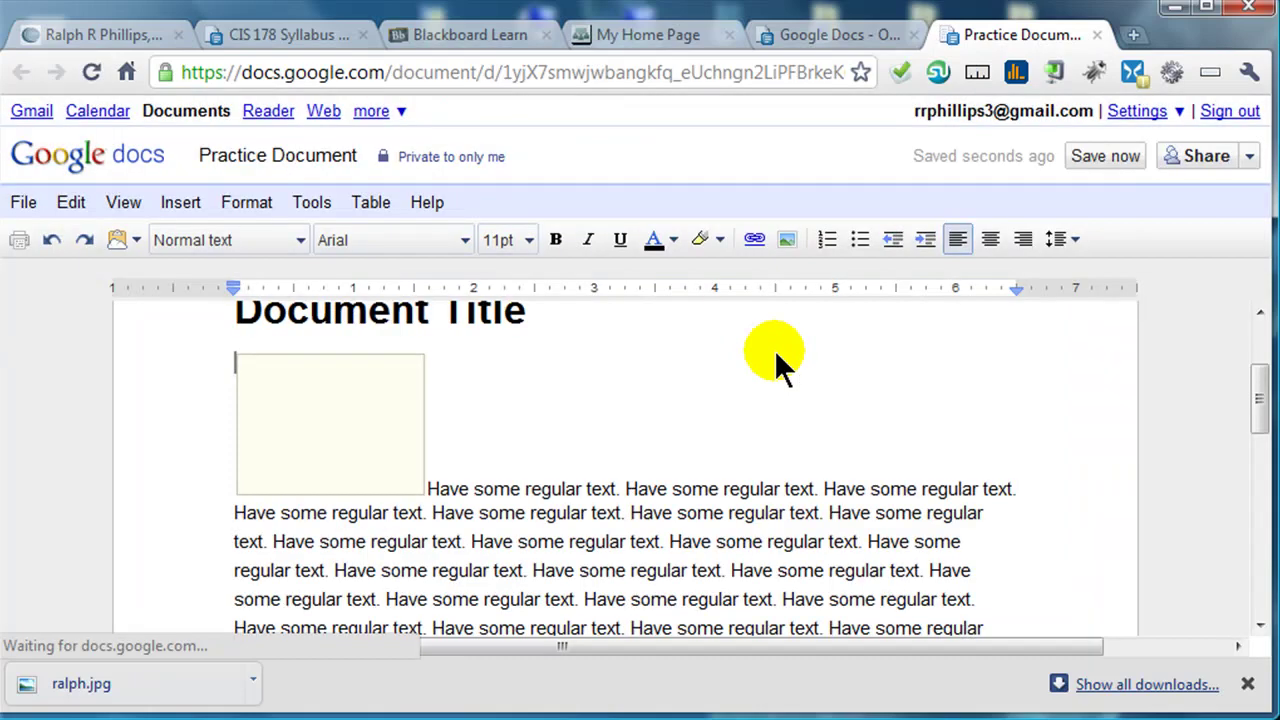
# - Set ralph.jpg to Fixed position, move it to the paragraph's right, and enlarge it
pyautogui.click(352, 445)
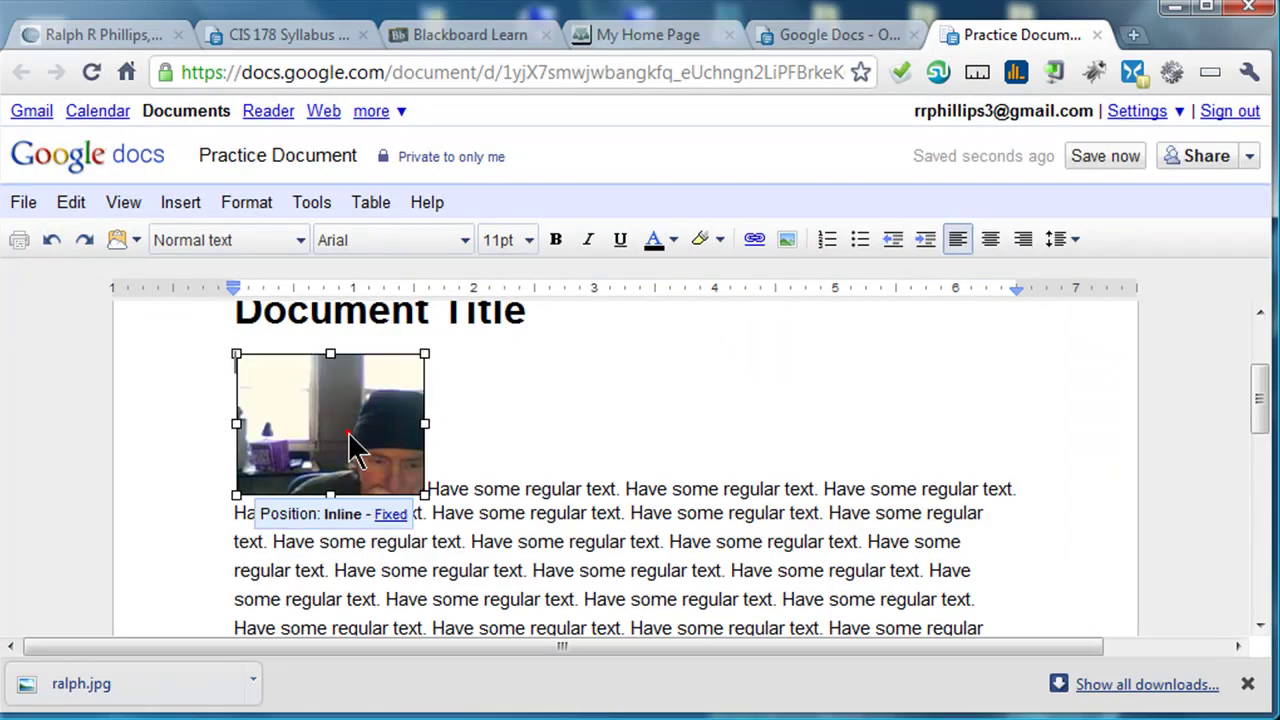
pyautogui.click(389, 514)
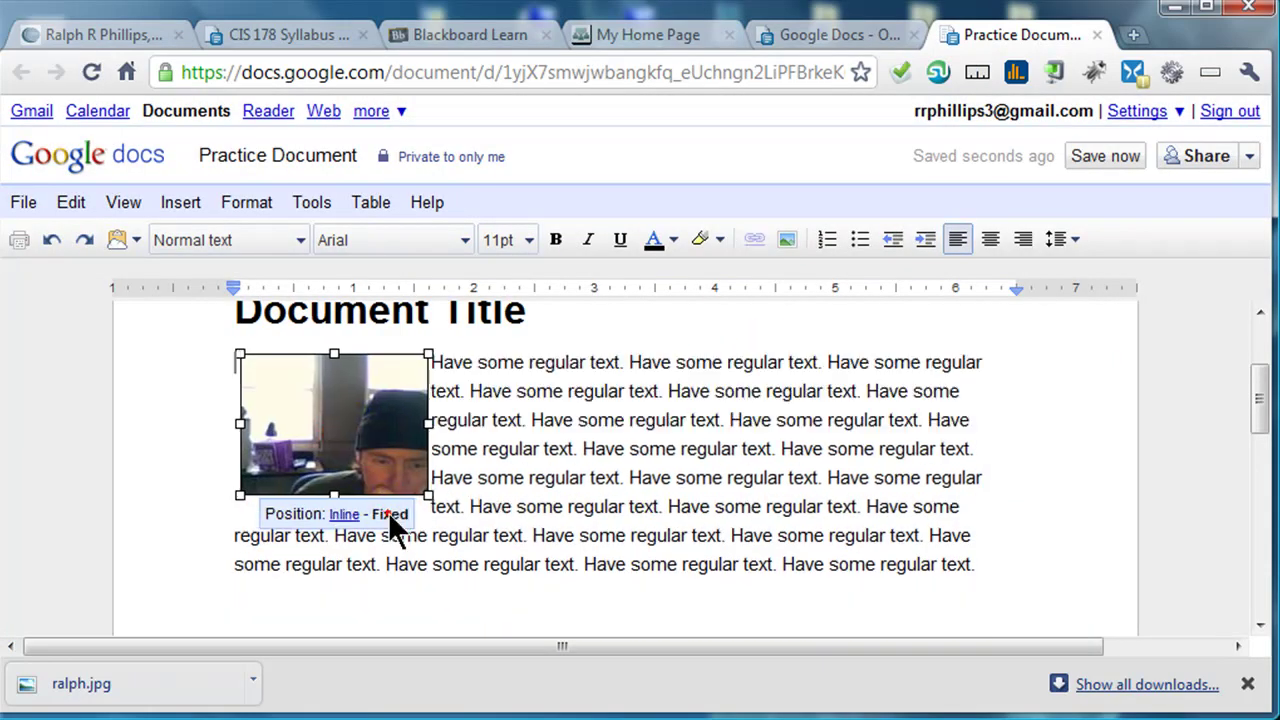
pyautogui.moveTo(366, 434); pyautogui.dragTo(950, 417)
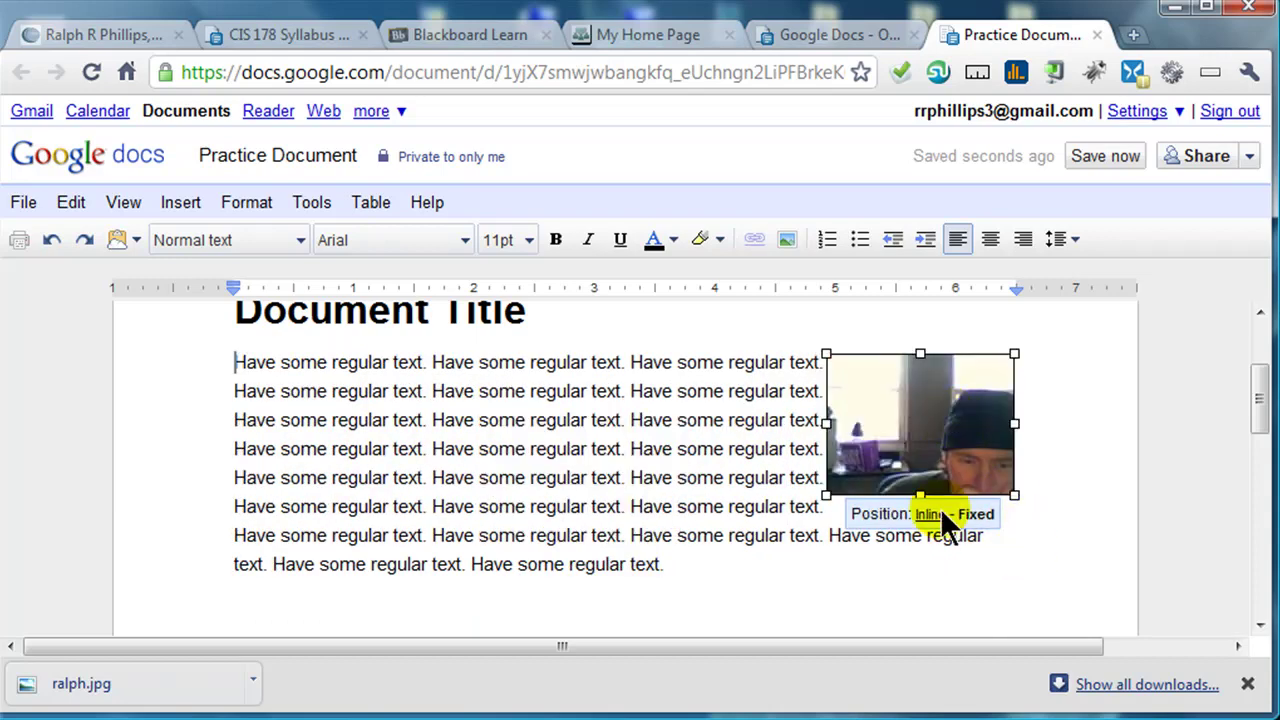
pyautogui.moveTo(814, 497); pyautogui.dragTo(745, 555)
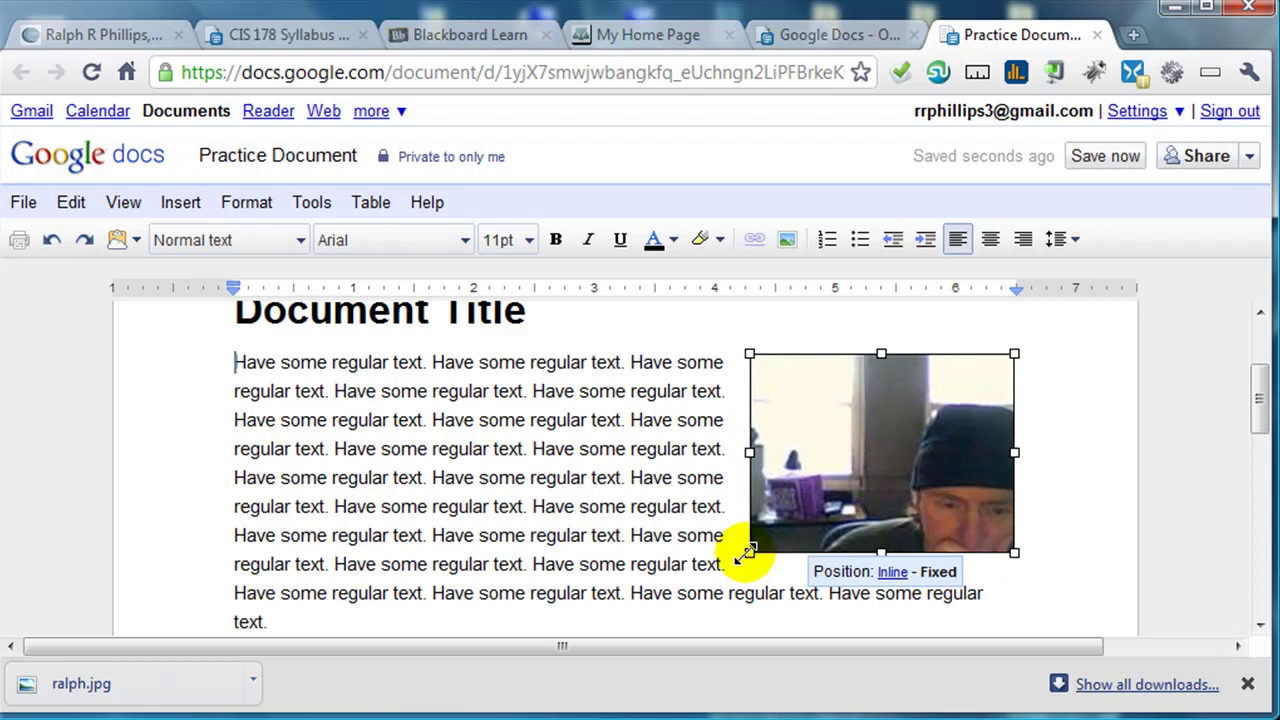
pyautogui.click(595, 506)
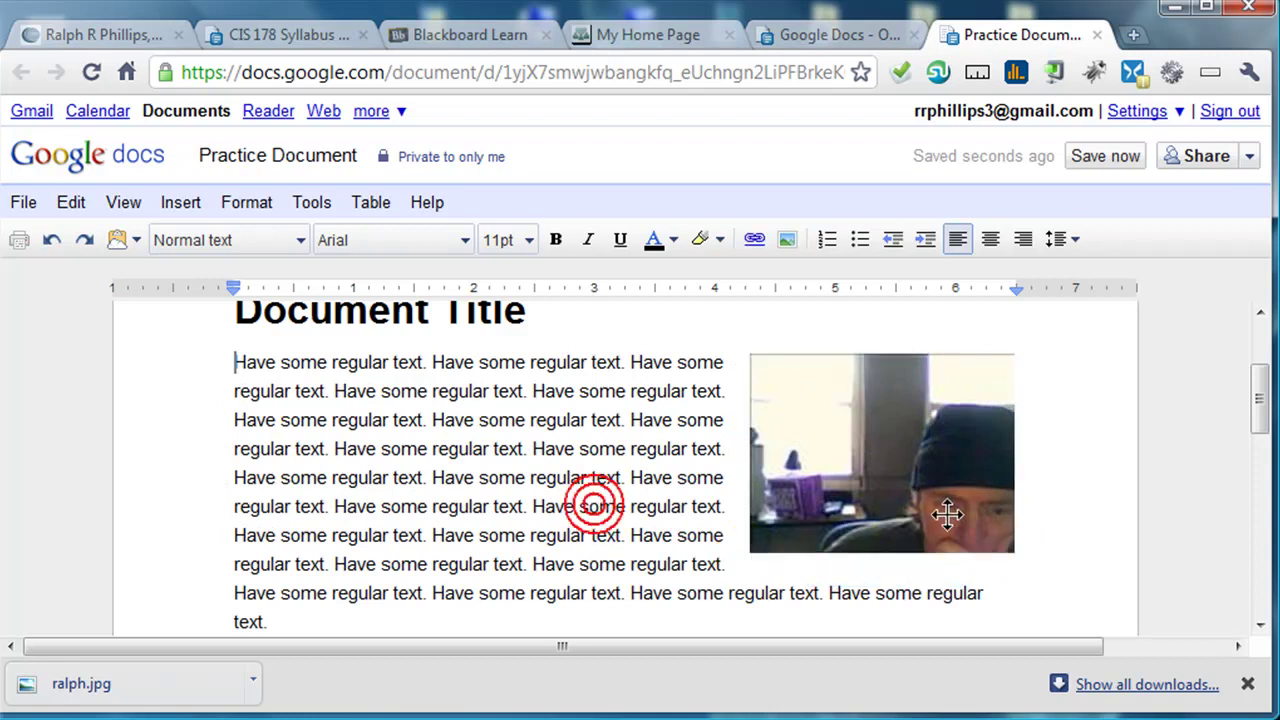
pyautogui.click(858, 492)
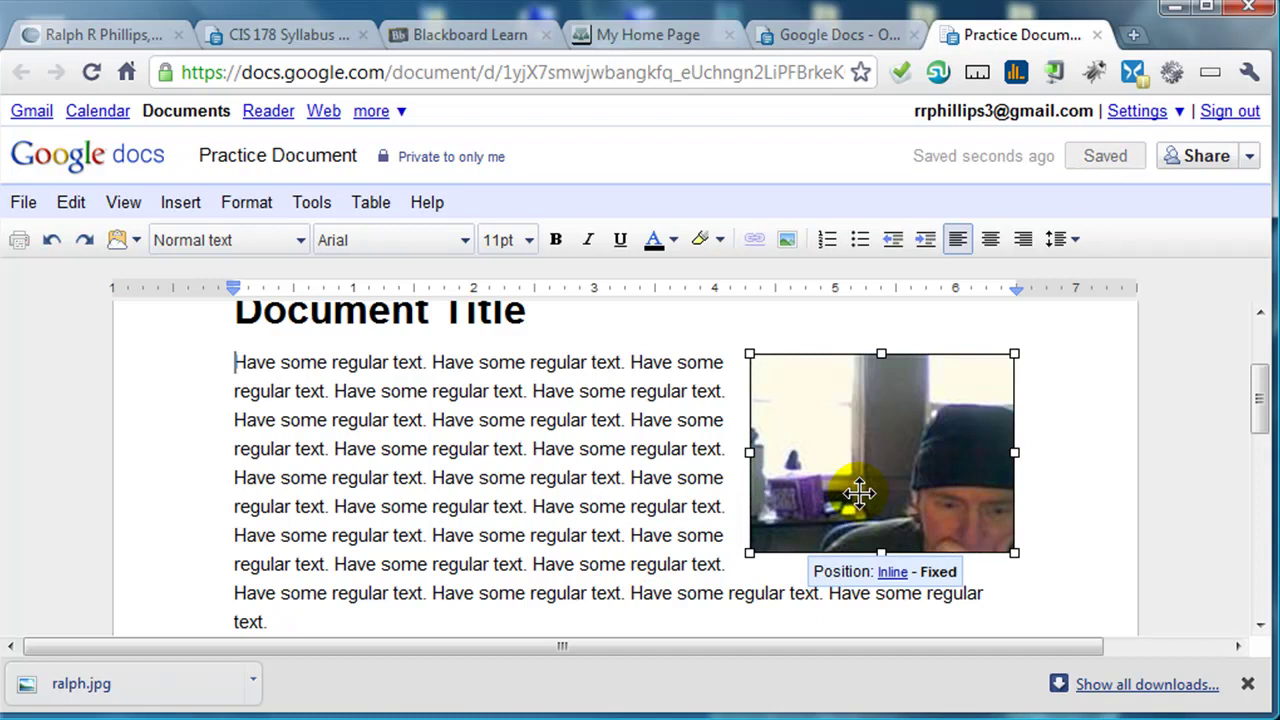
pyautogui.click(601, 476)
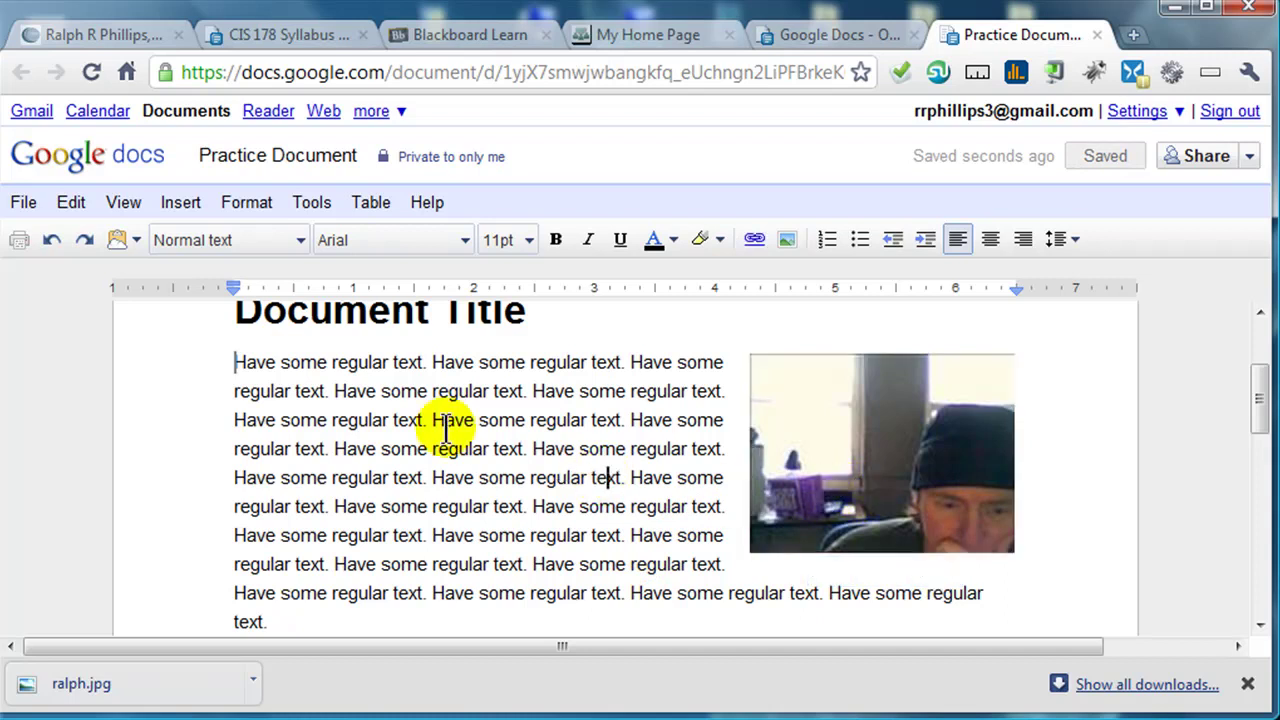
pyautogui.scroll(2, 423, 457)
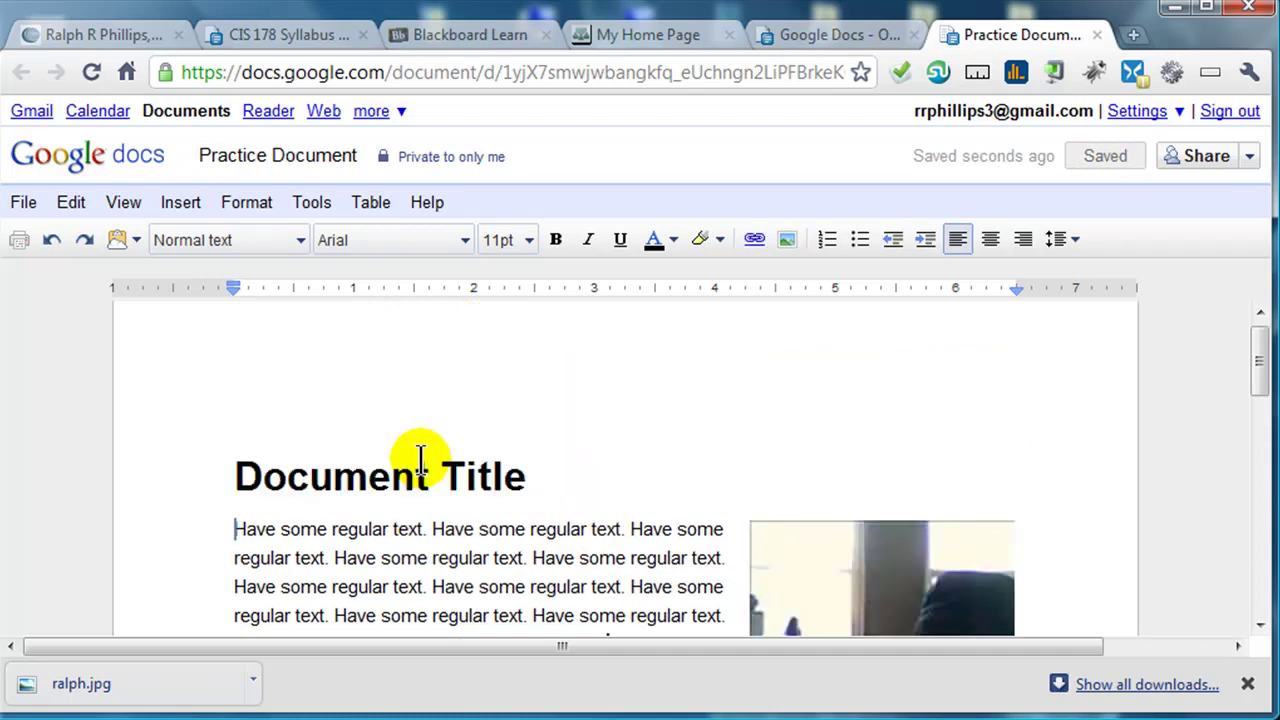
pyautogui.scroll(-2, 420, 449)
pyautogui.moveTo(333, 365); pyautogui.dragTo(420, 365)
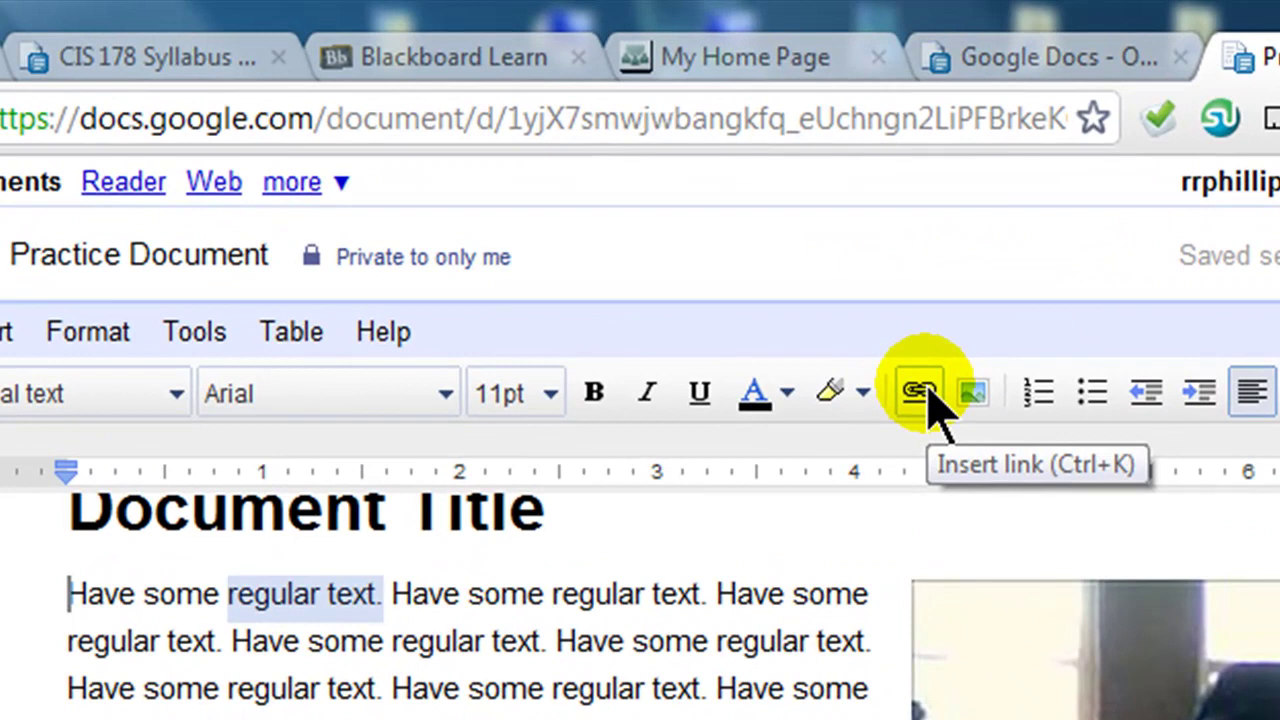
pyautogui.click(928, 392)
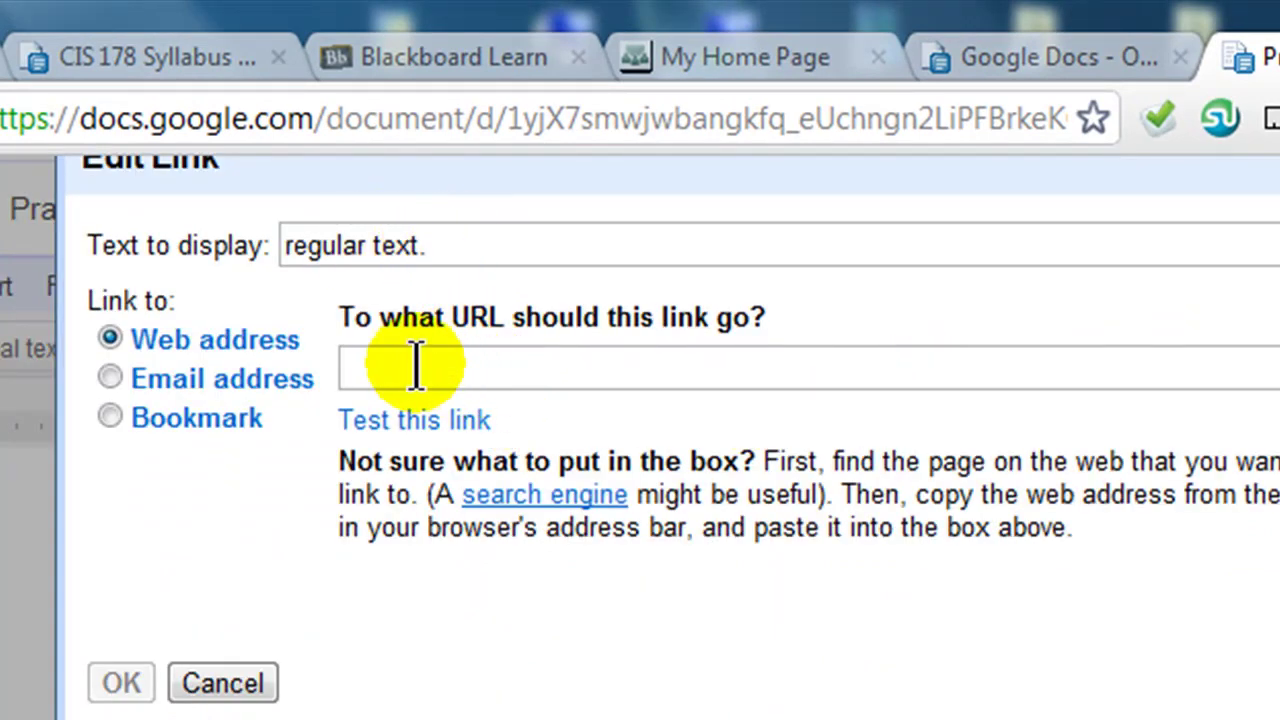
pyautogui.write('http://www.cocc.edu')
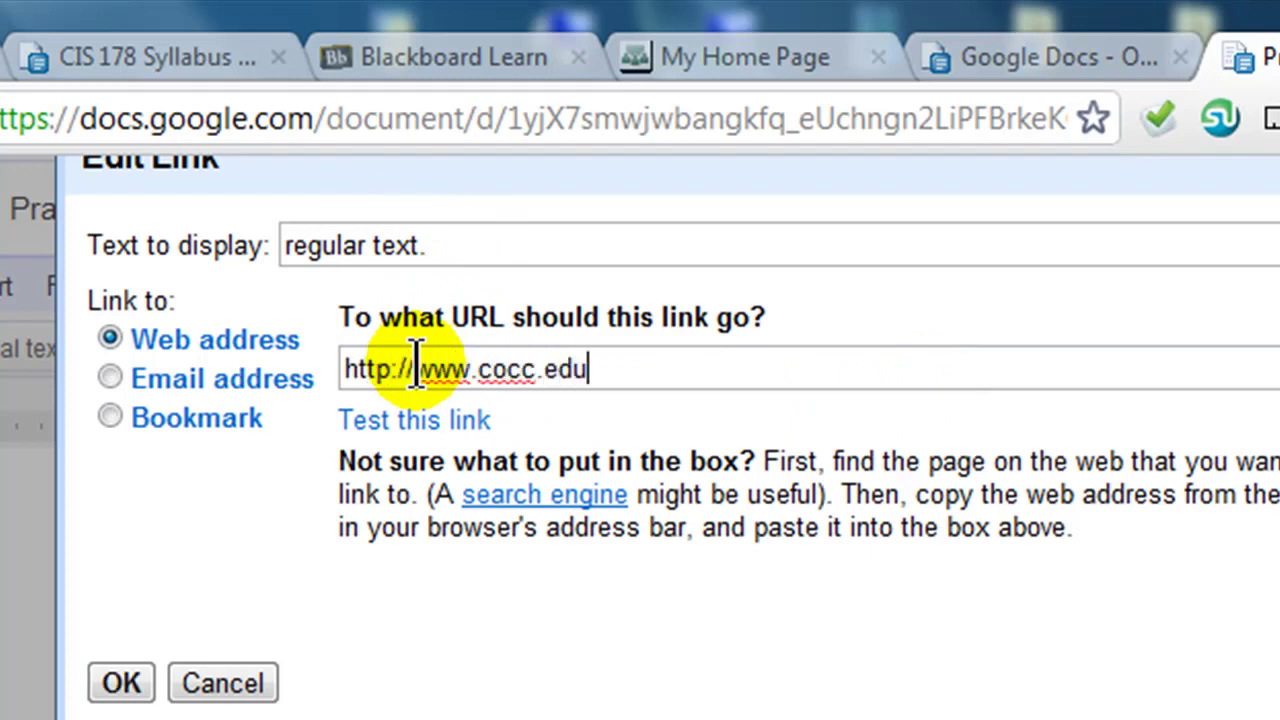
pyautogui.click(117, 688)
pyautogui.click(300, 605)
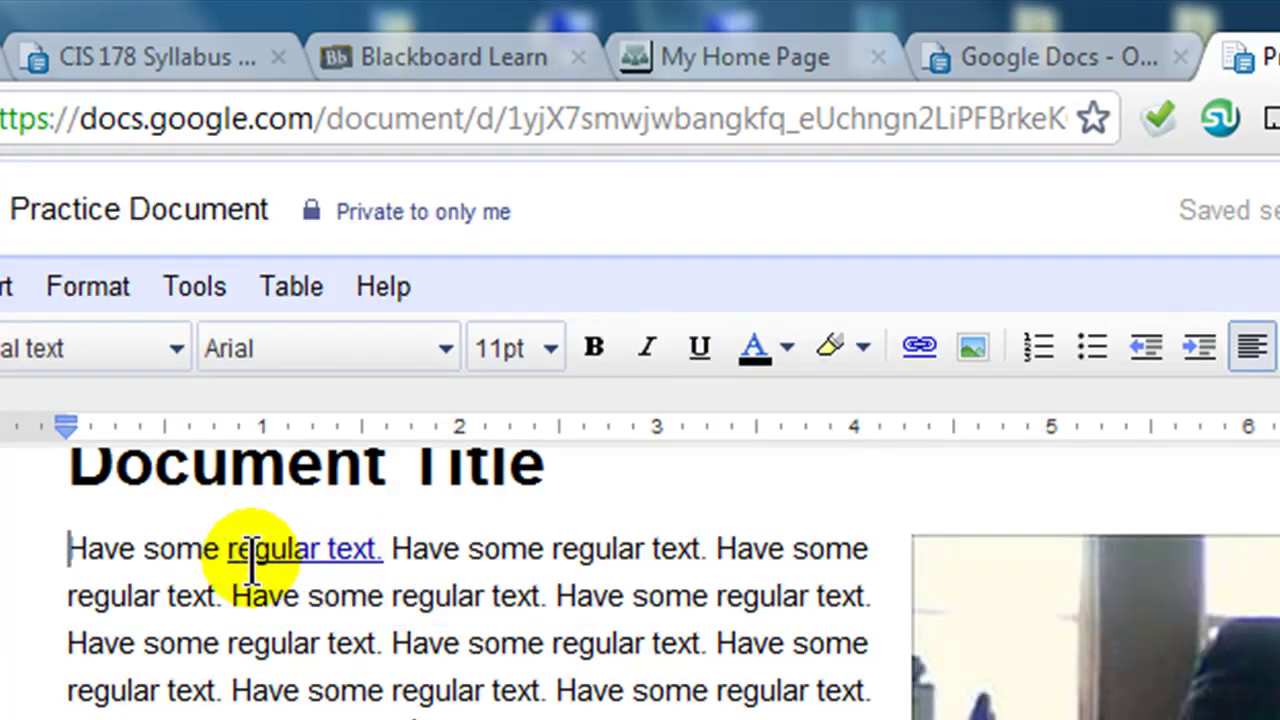
pyautogui.scroll(1, 415, 590)
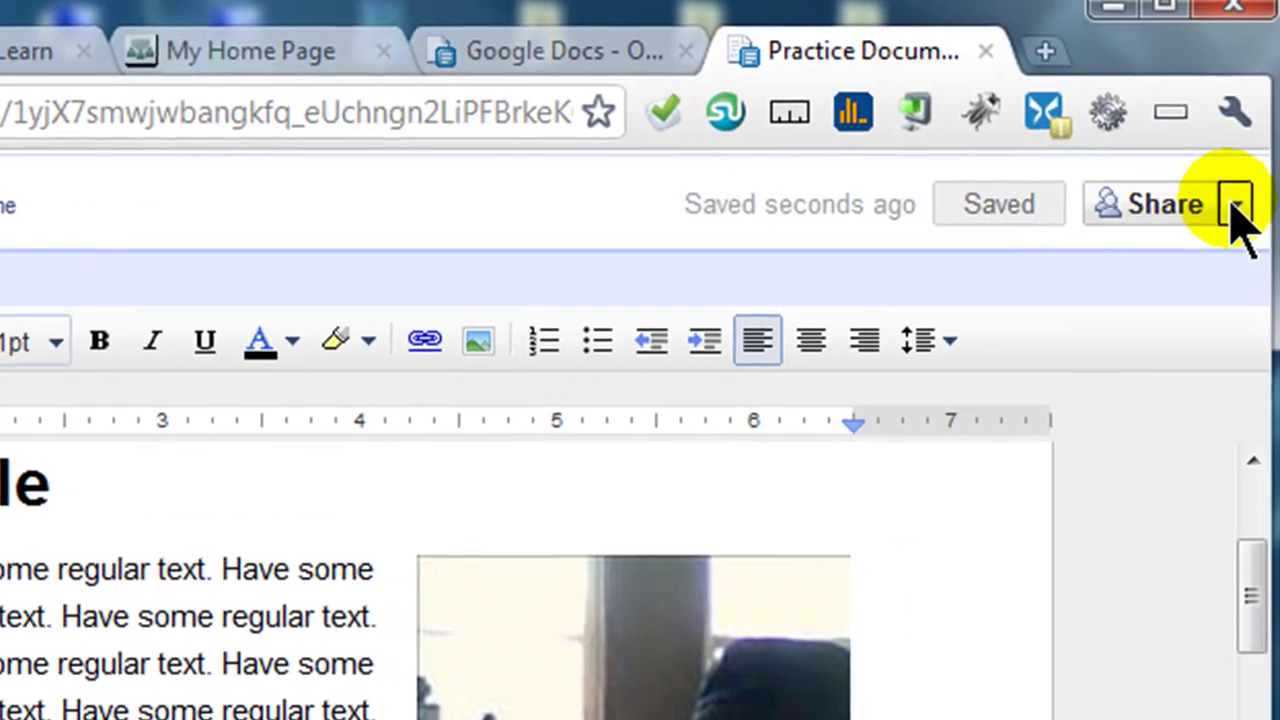
# - Publish the document to the web from the Share menu, then close the publish window
pyautogui.click(1225, 207)
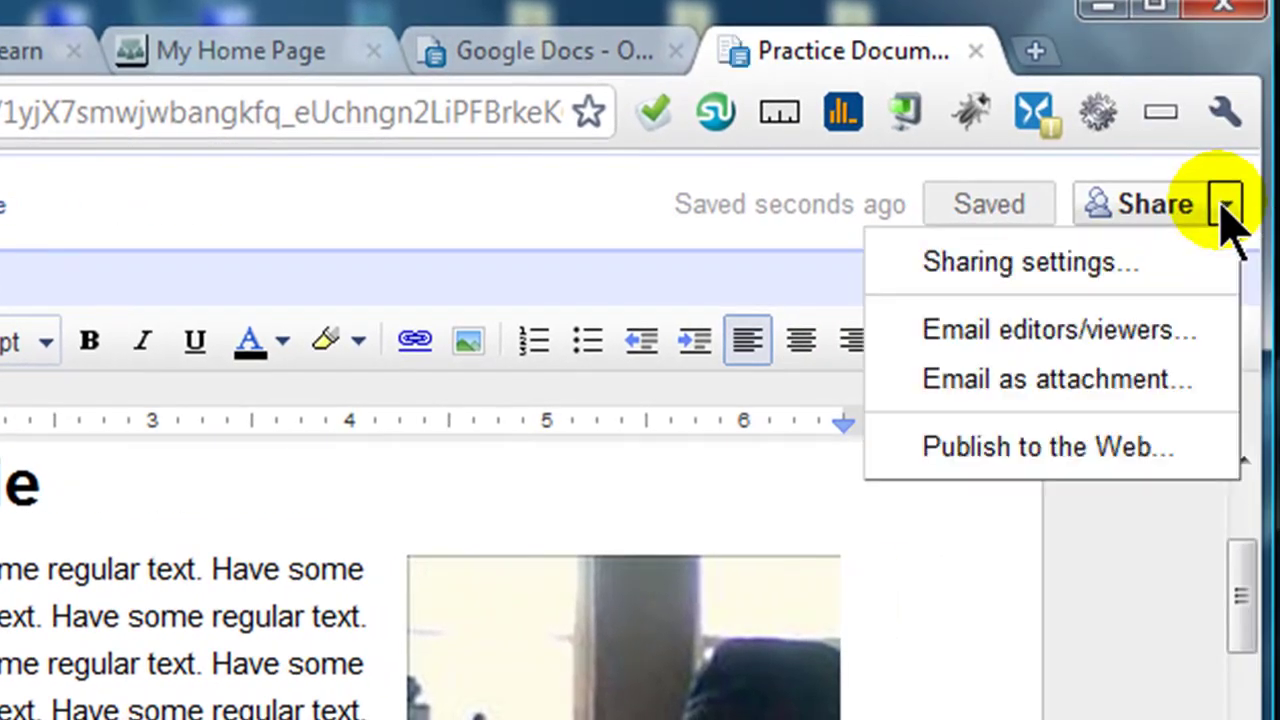
pyautogui.click(1047, 452)
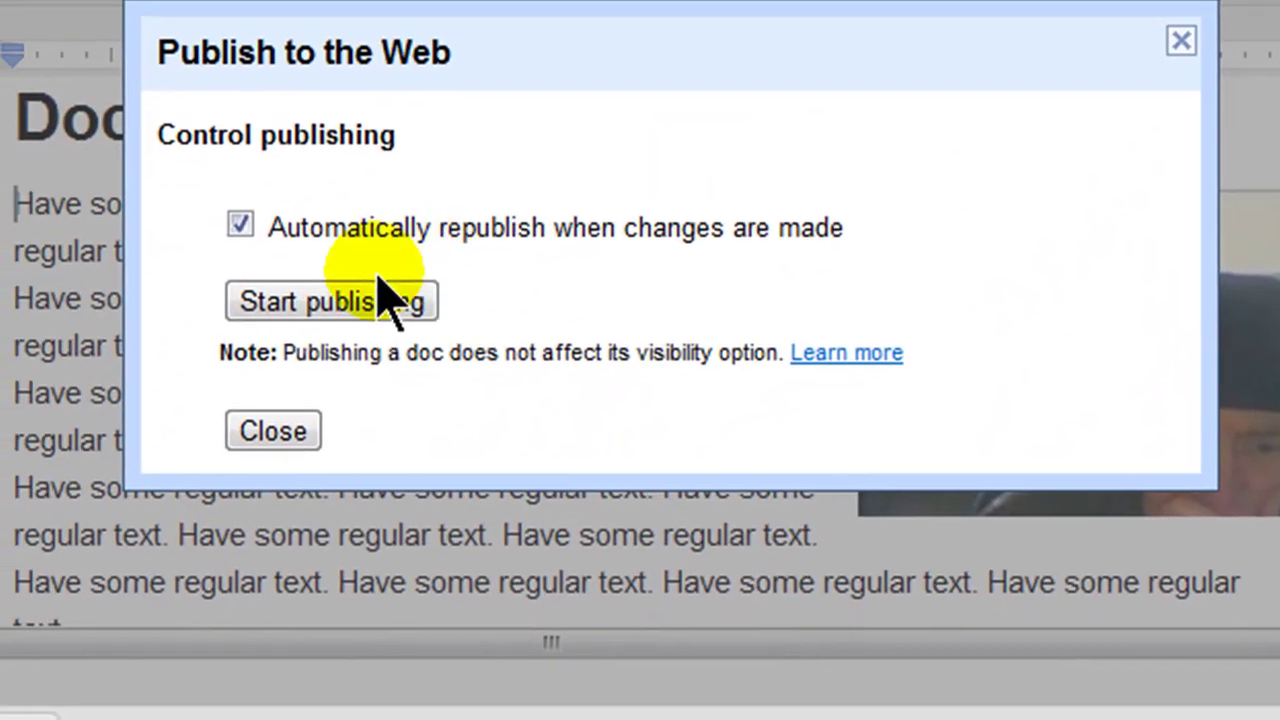
pyautogui.click(303, 292)
pyautogui.click(755, 292)
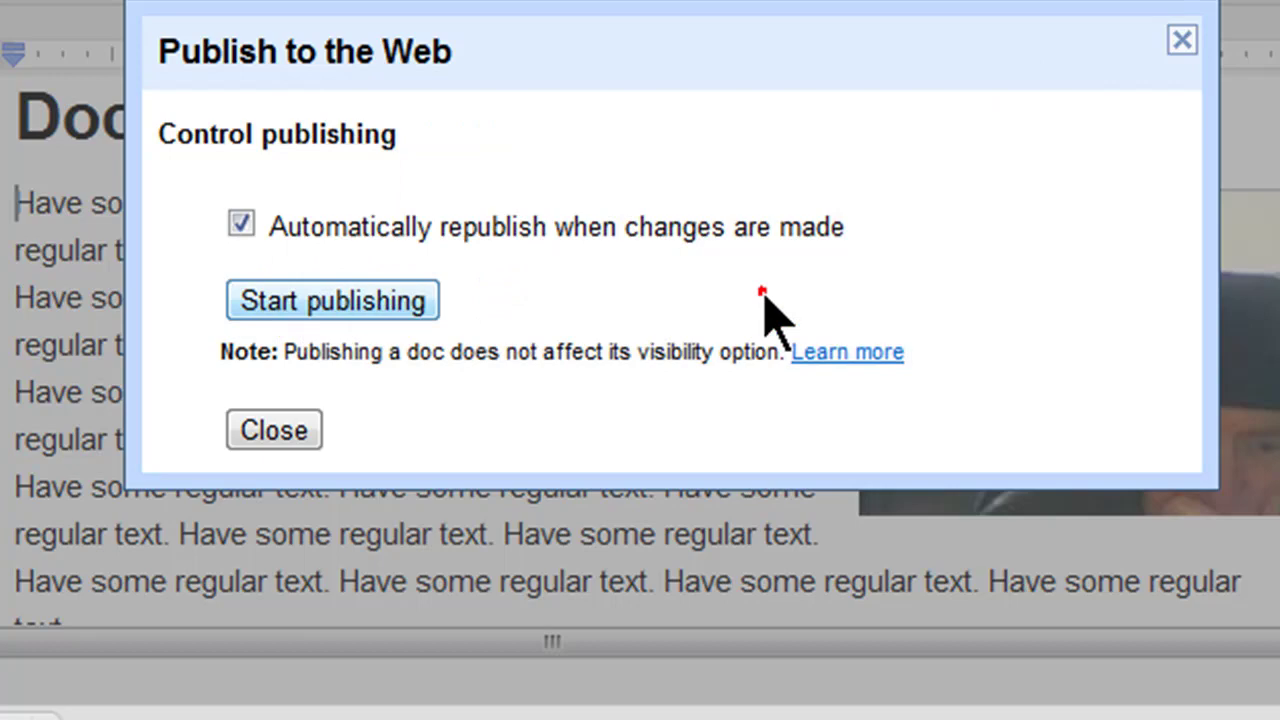
pyautogui.moveTo(771, 51); pyautogui.dragTo(737, 0)
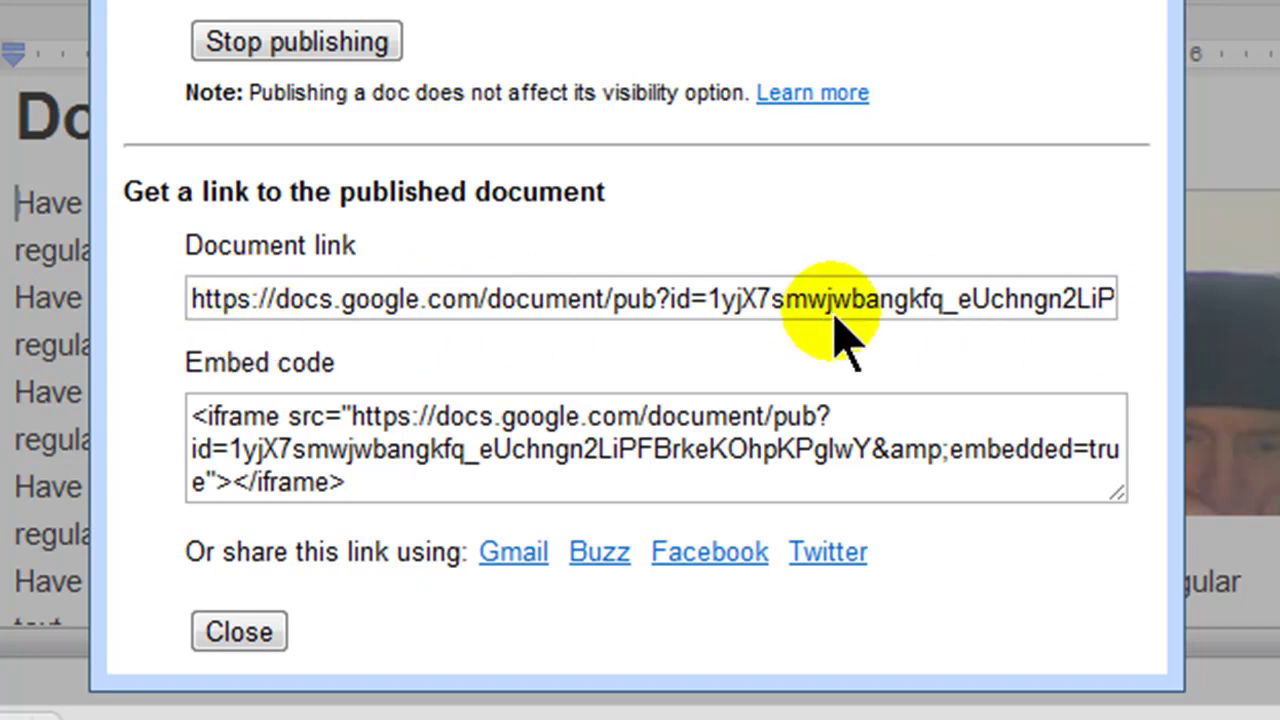
pyautogui.click(238, 632)
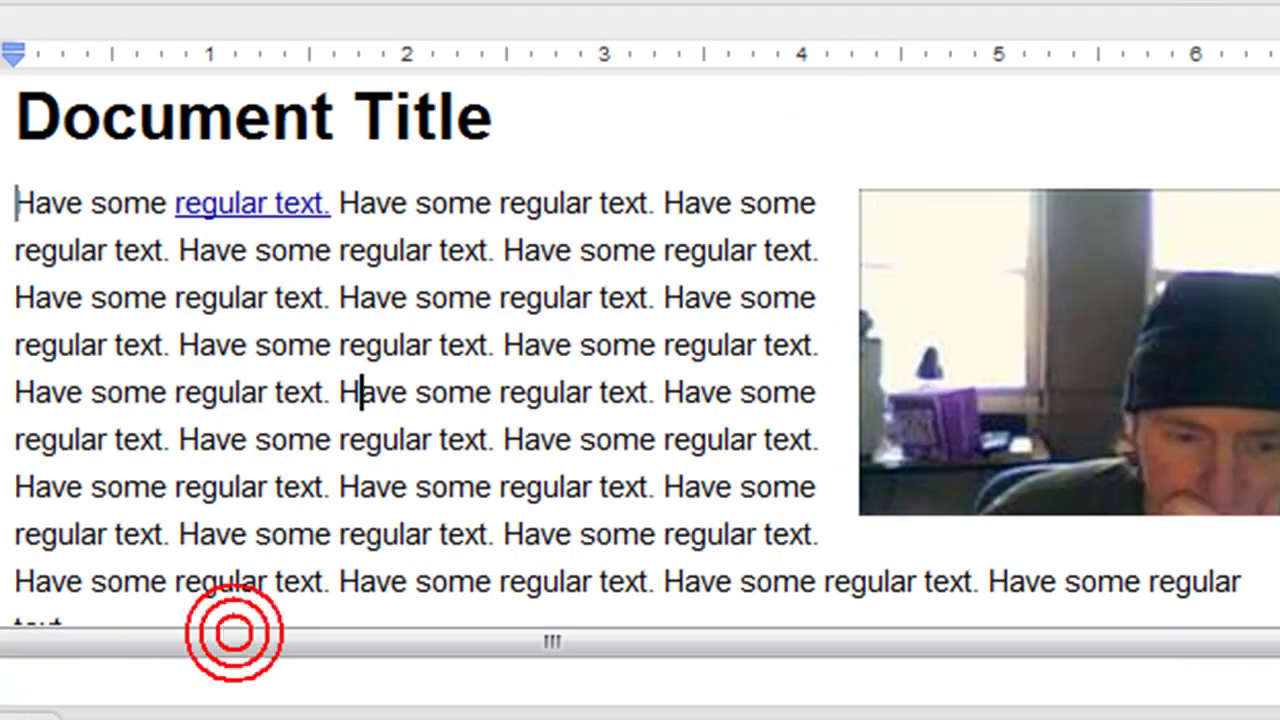
# - Open the document's sharing settings from the Share menu
pyautogui.click(491, 394)
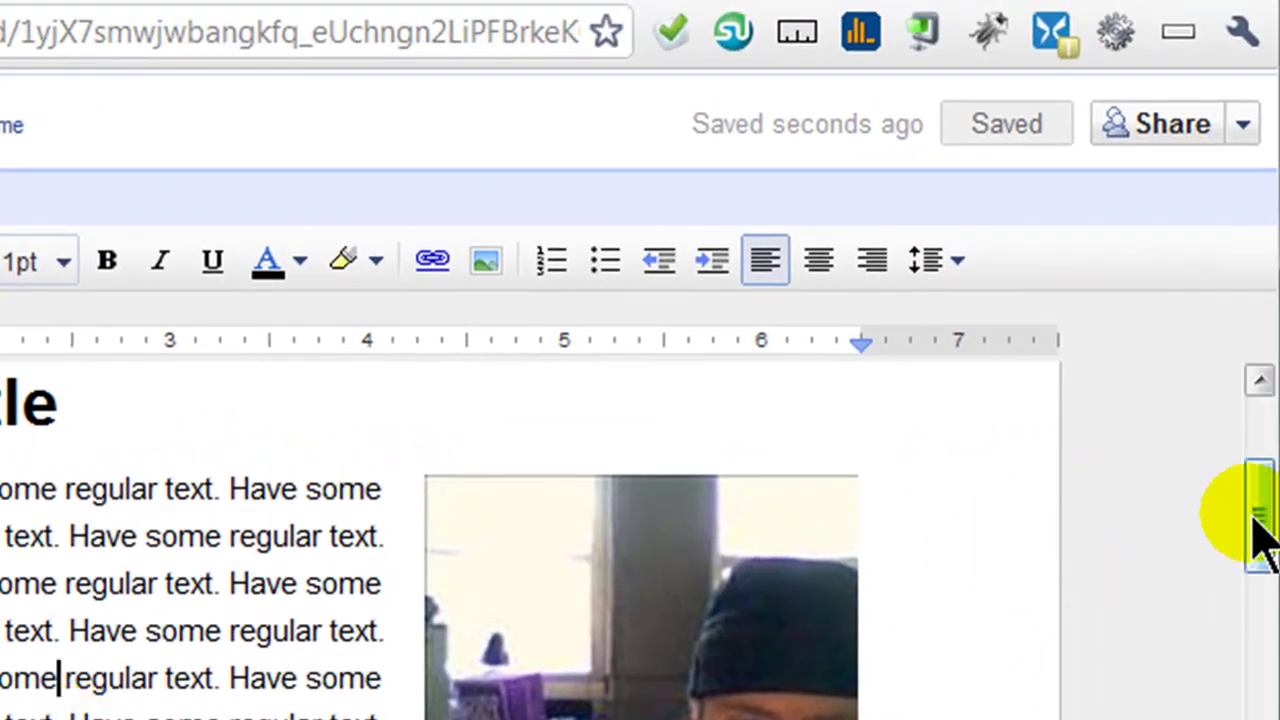
pyautogui.moveTo(1266, 543); pyautogui.dragTo(1250, 520)
pyautogui.click(1243, 123)
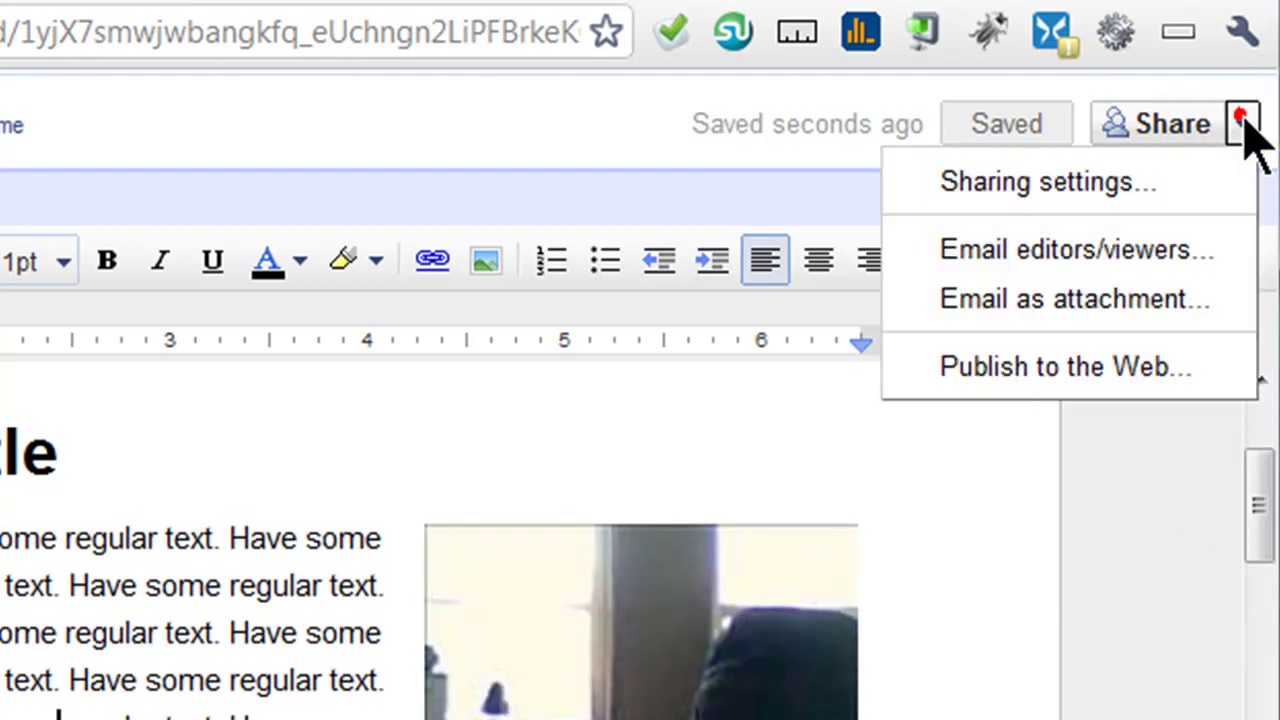
pyautogui.click(1092, 205)
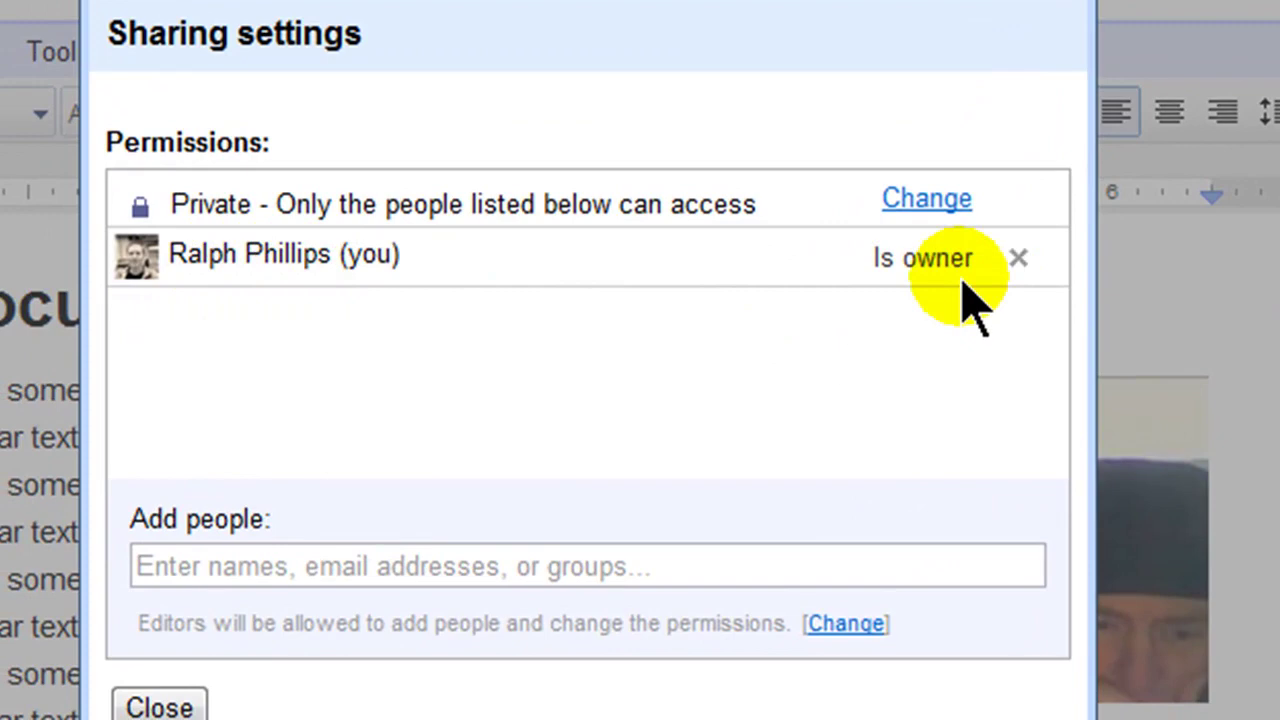
# - Share the document with the second account as an editor, without email notification
pyautogui.click(334, 560)
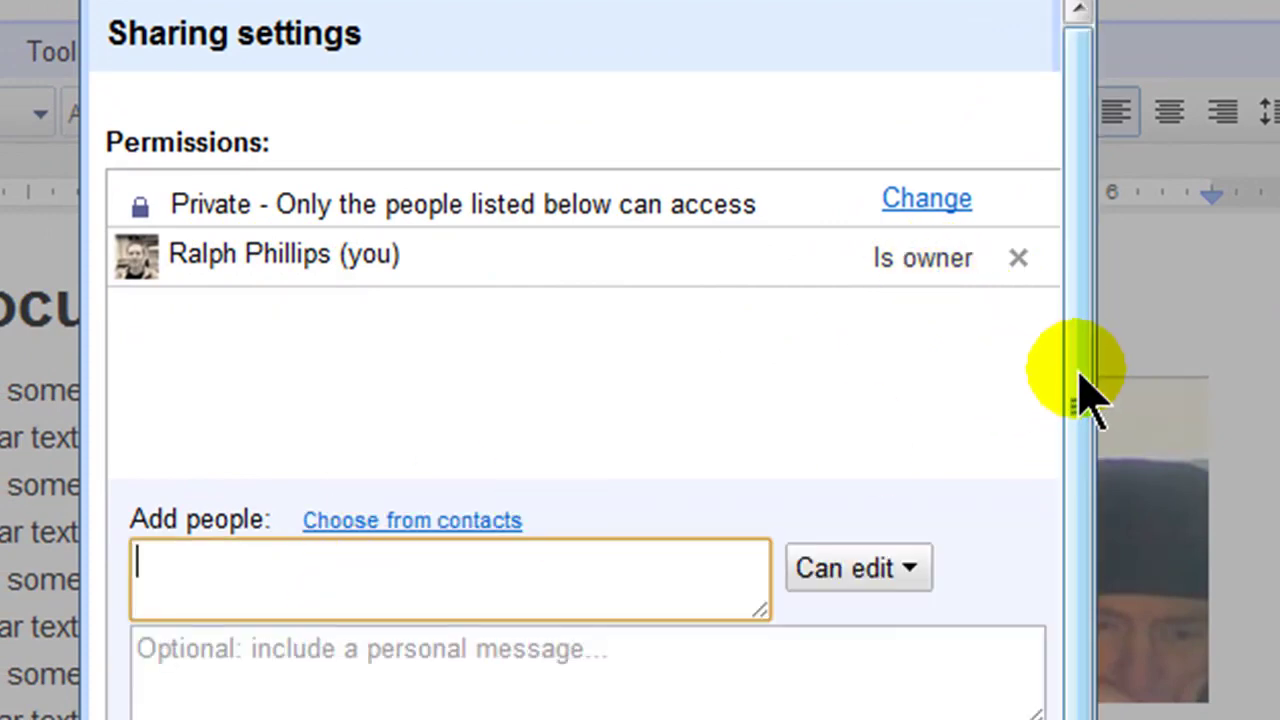
pyautogui.moveTo(1080, 386); pyautogui.dragTo(1080, 571)
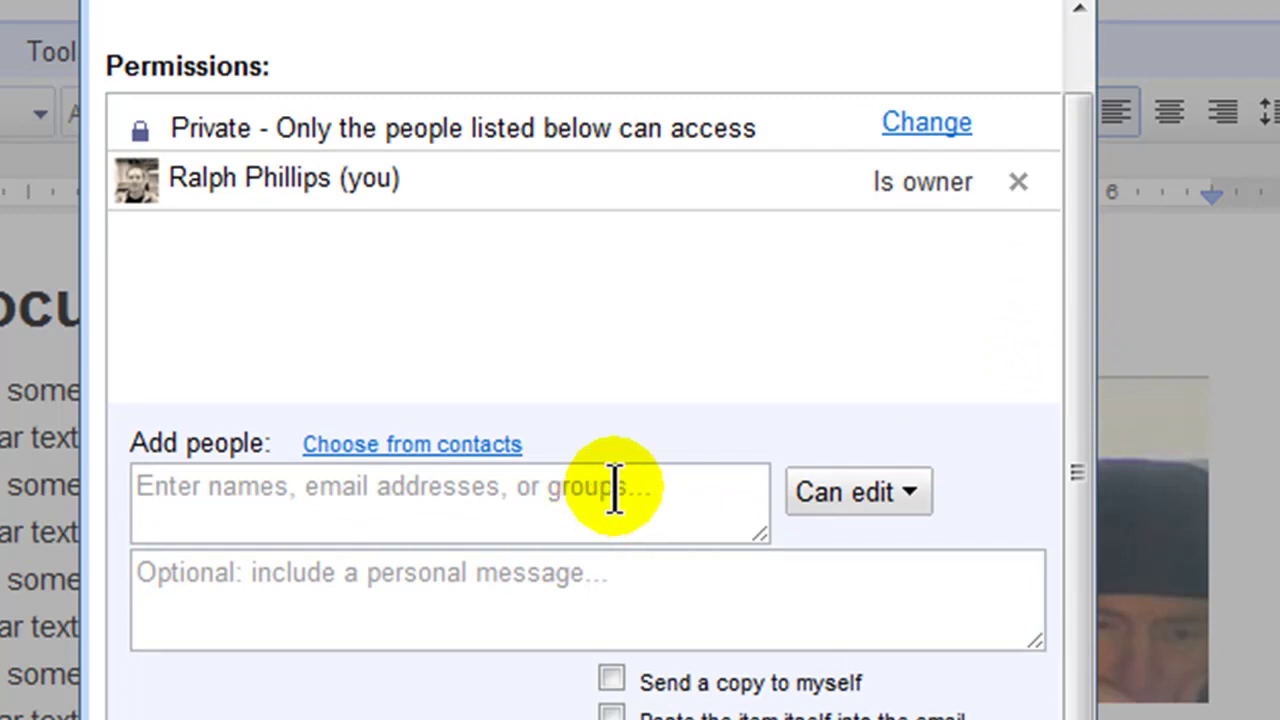
pyautogui.click(648, 489)
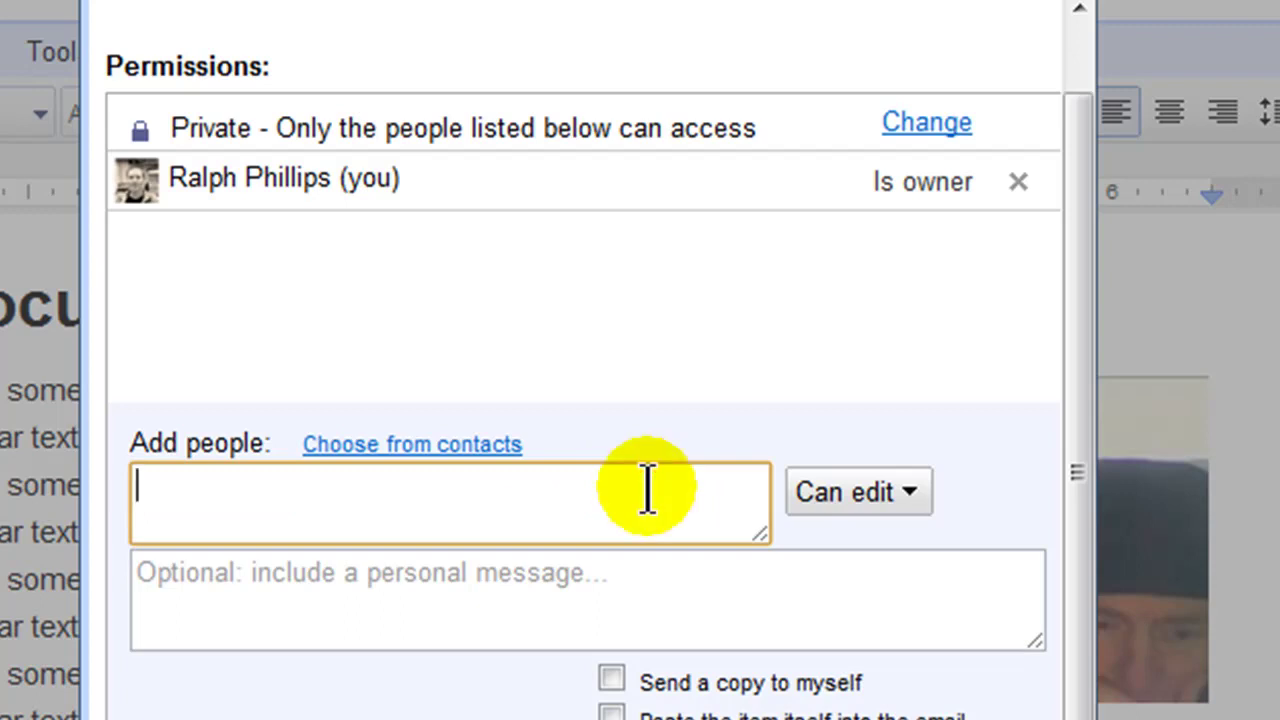
pyautogui.write('ralphphill')
pyautogui.press('Return')
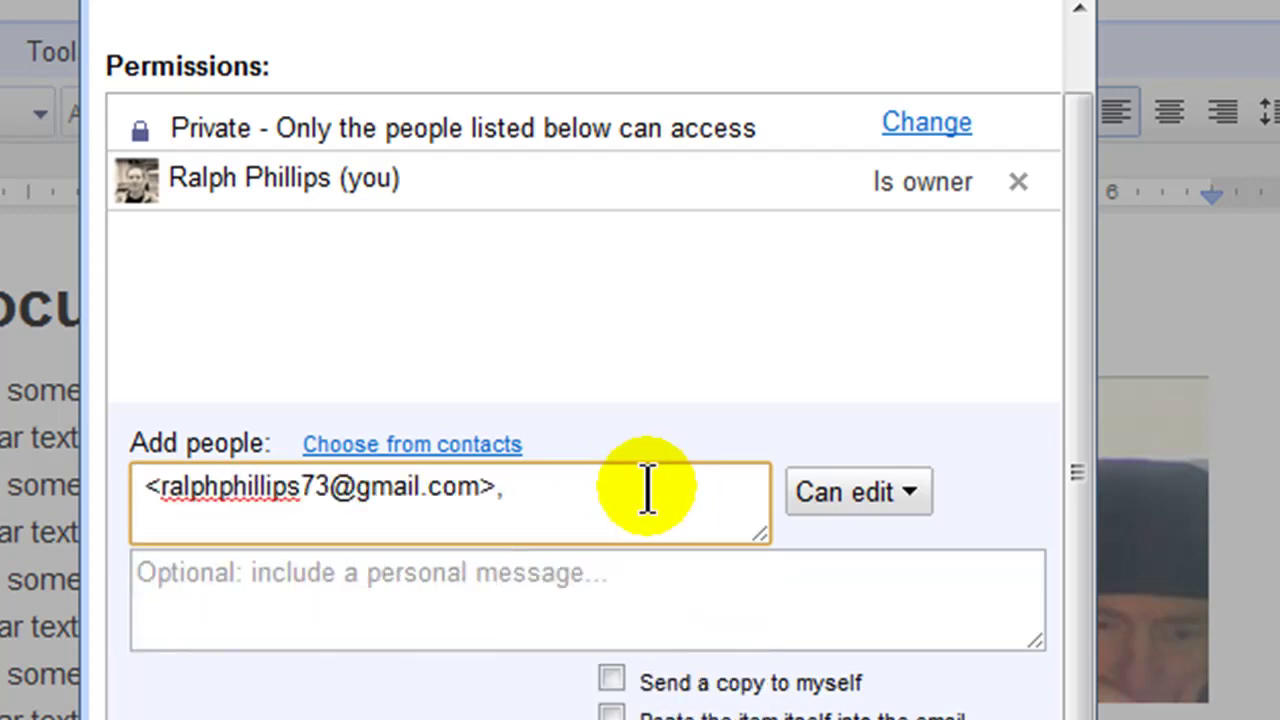
pyautogui.click(1084, 480)
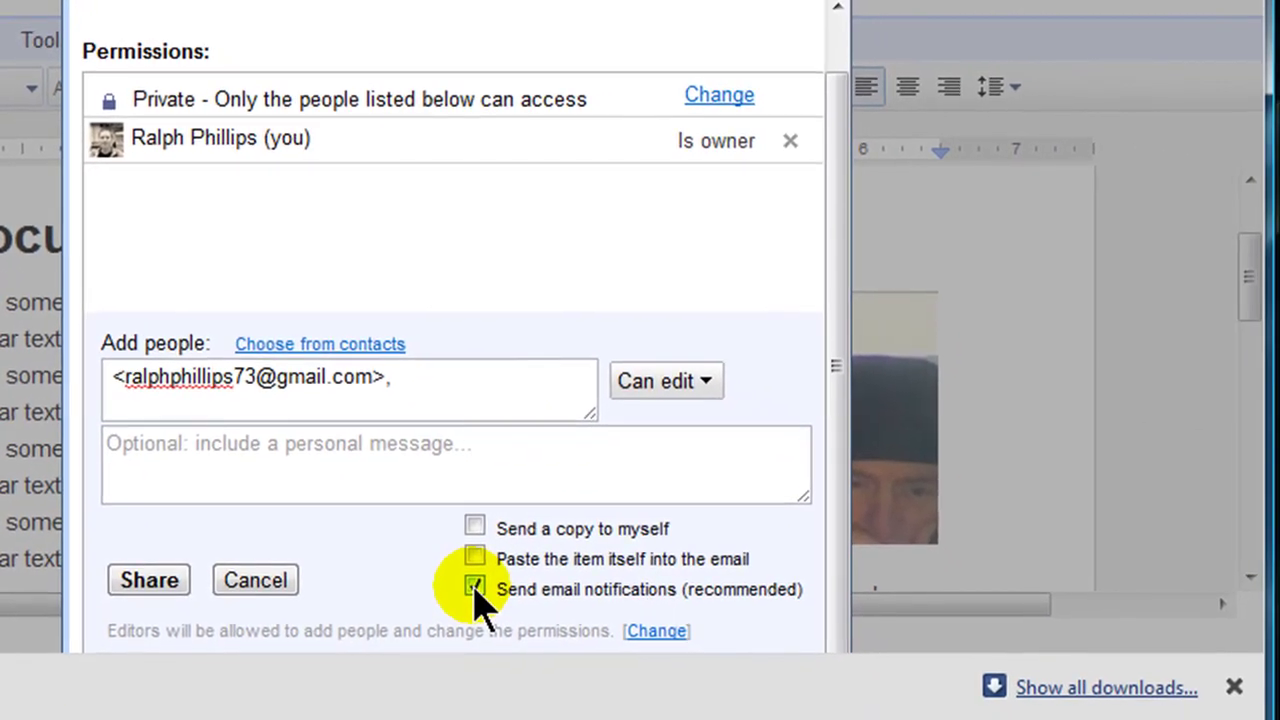
pyautogui.click(475, 589)
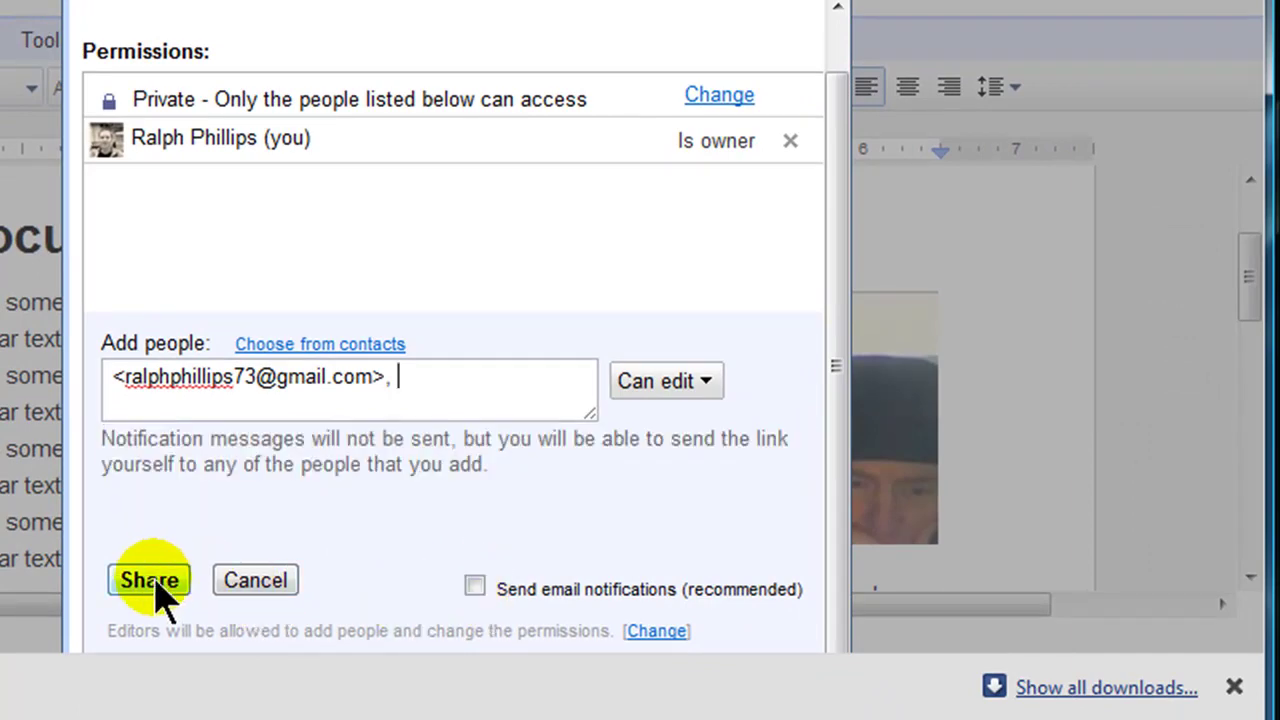
pyautogui.click(155, 588)
pyautogui.click(114, 106)
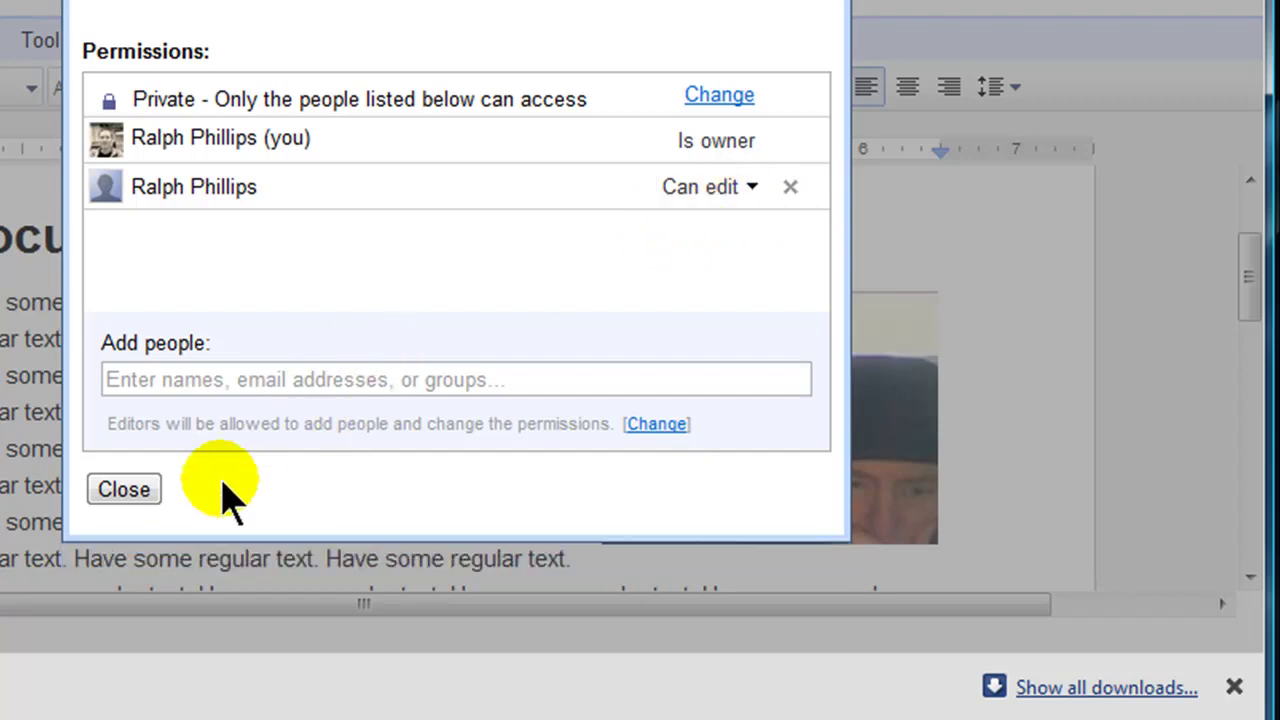
pyautogui.click(124, 490)
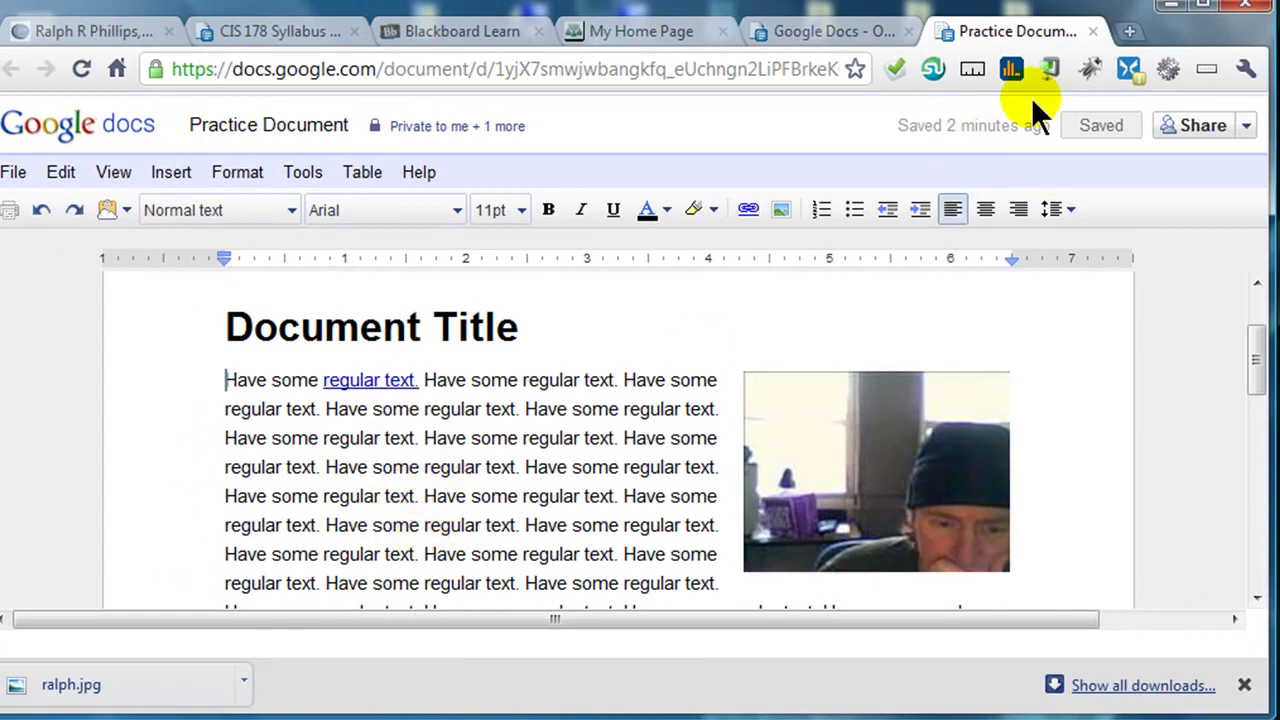
# - Sign out and sign in with the second account's email and password, then list All items
pyautogui.click(1094, 31)
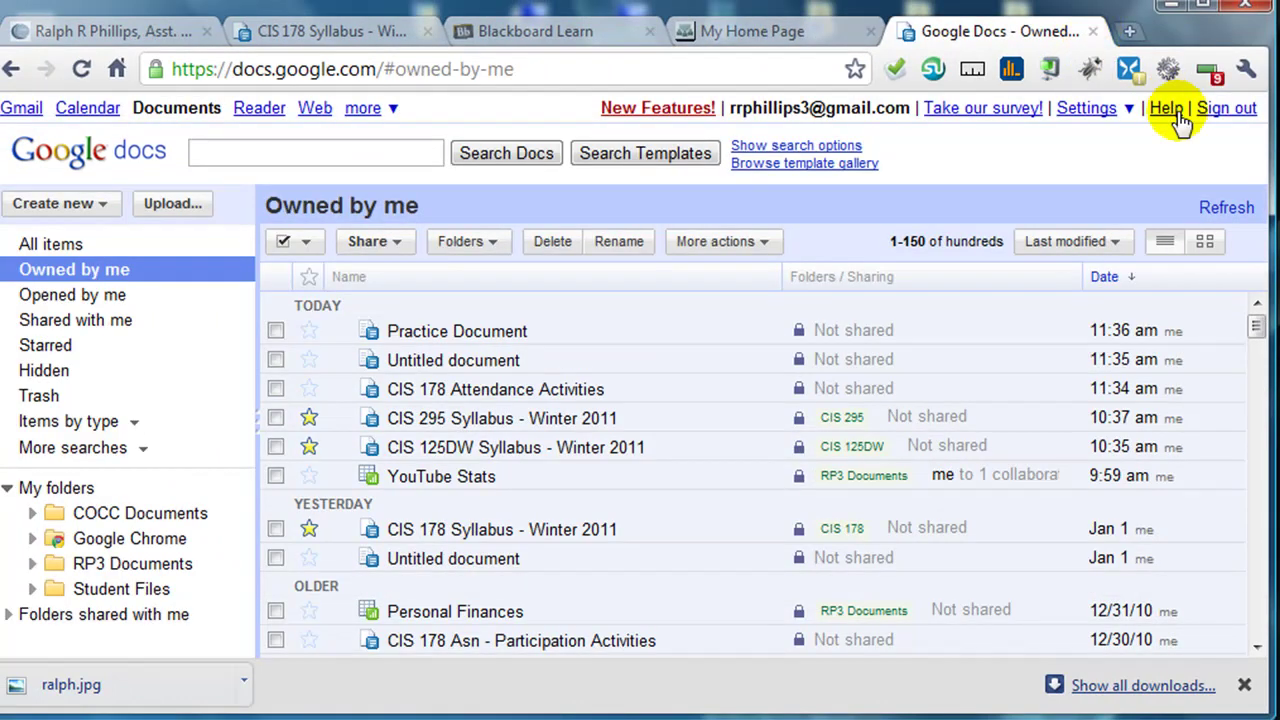
pyautogui.click(1226, 110)
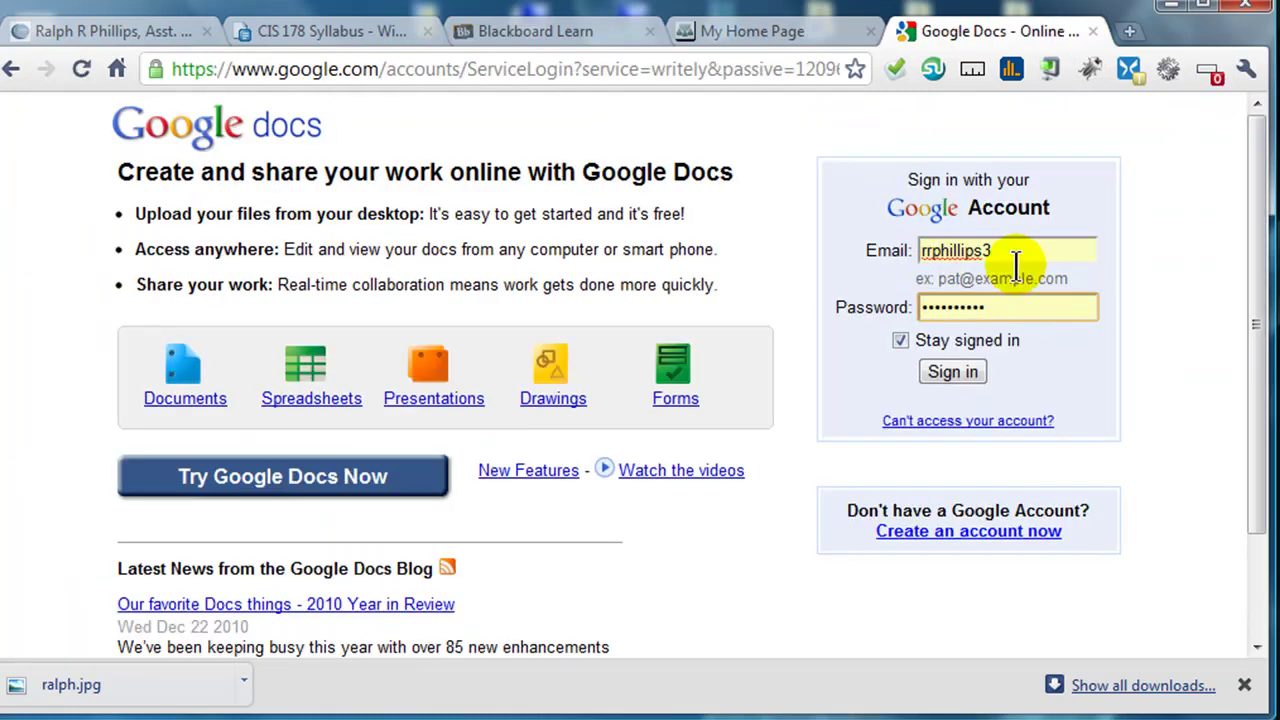
pyautogui.doubleClick(1016, 254)
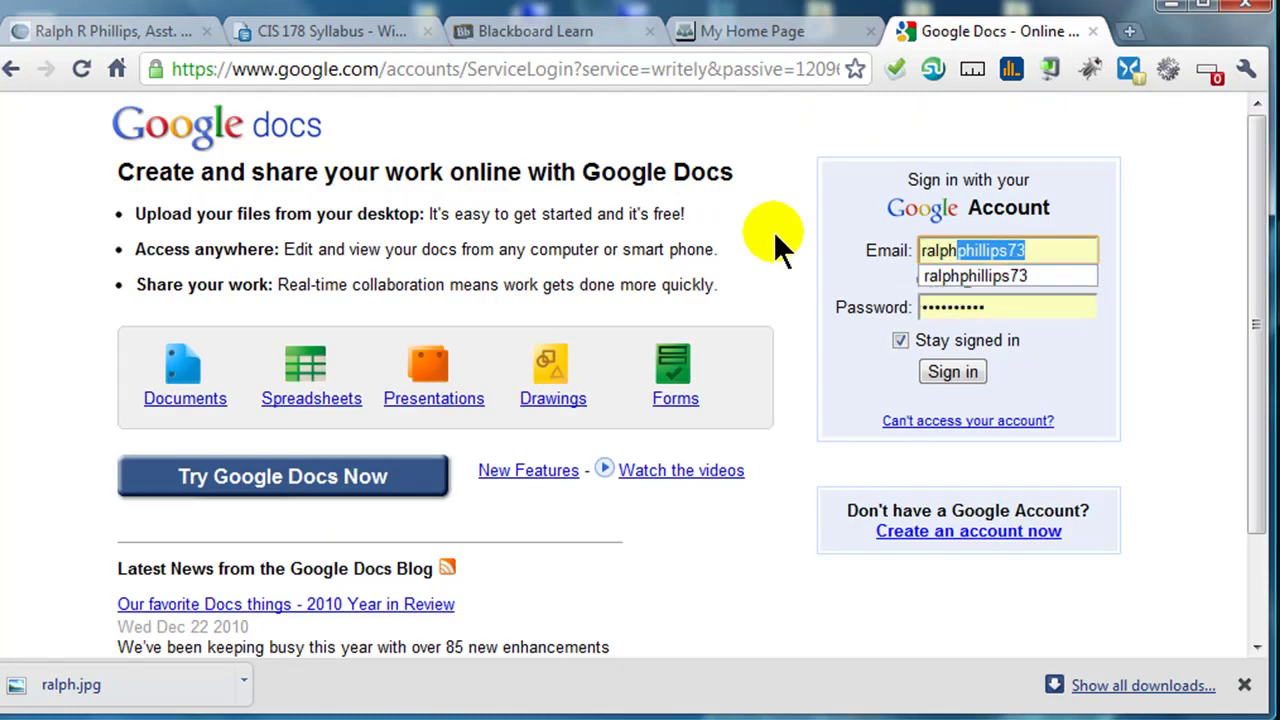
pyautogui.press('Tab')
pyautogui.click(978, 368)
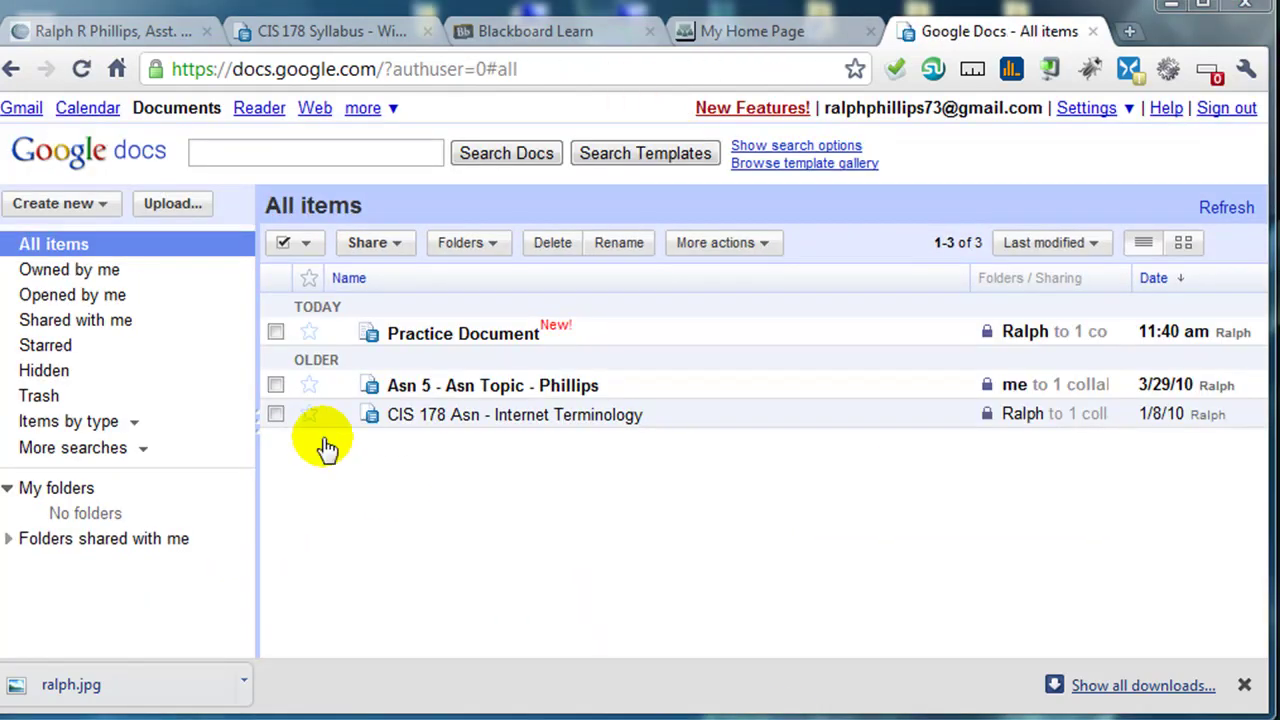
pyautogui.click(55, 255)
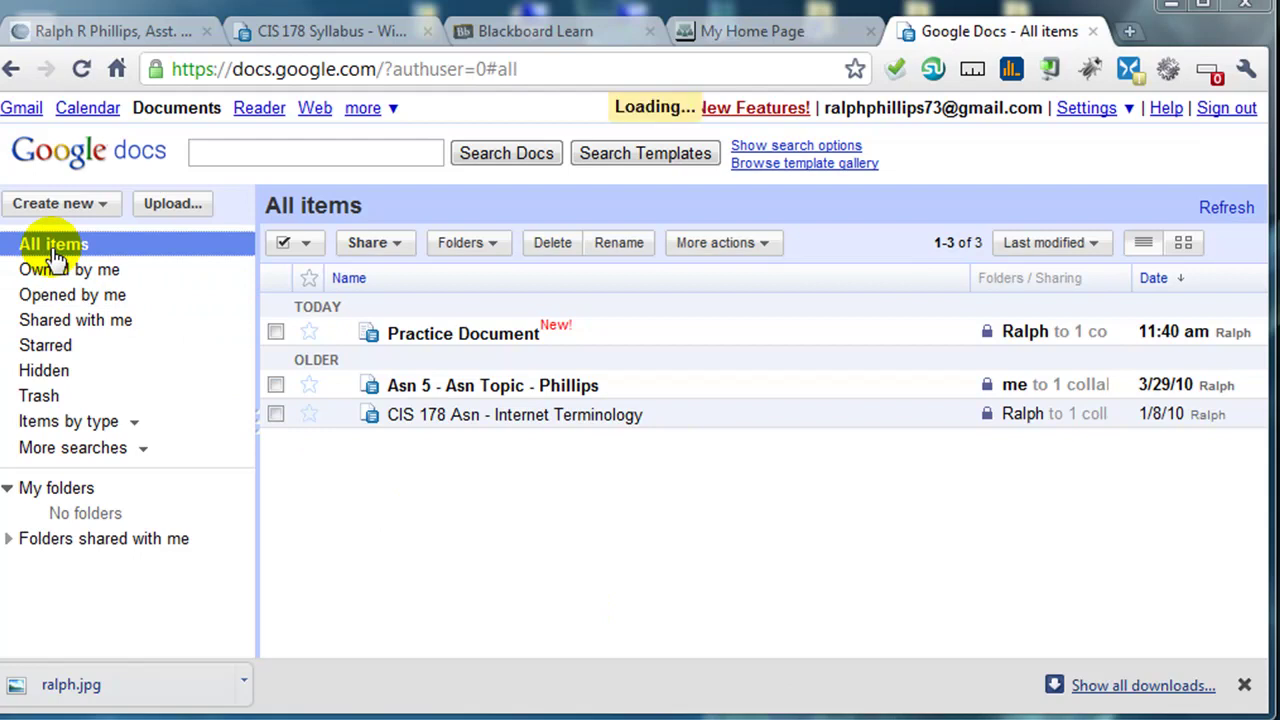
# - In the shared Practice Document, make four lines of body text red and italic
pyautogui.click(437, 345)
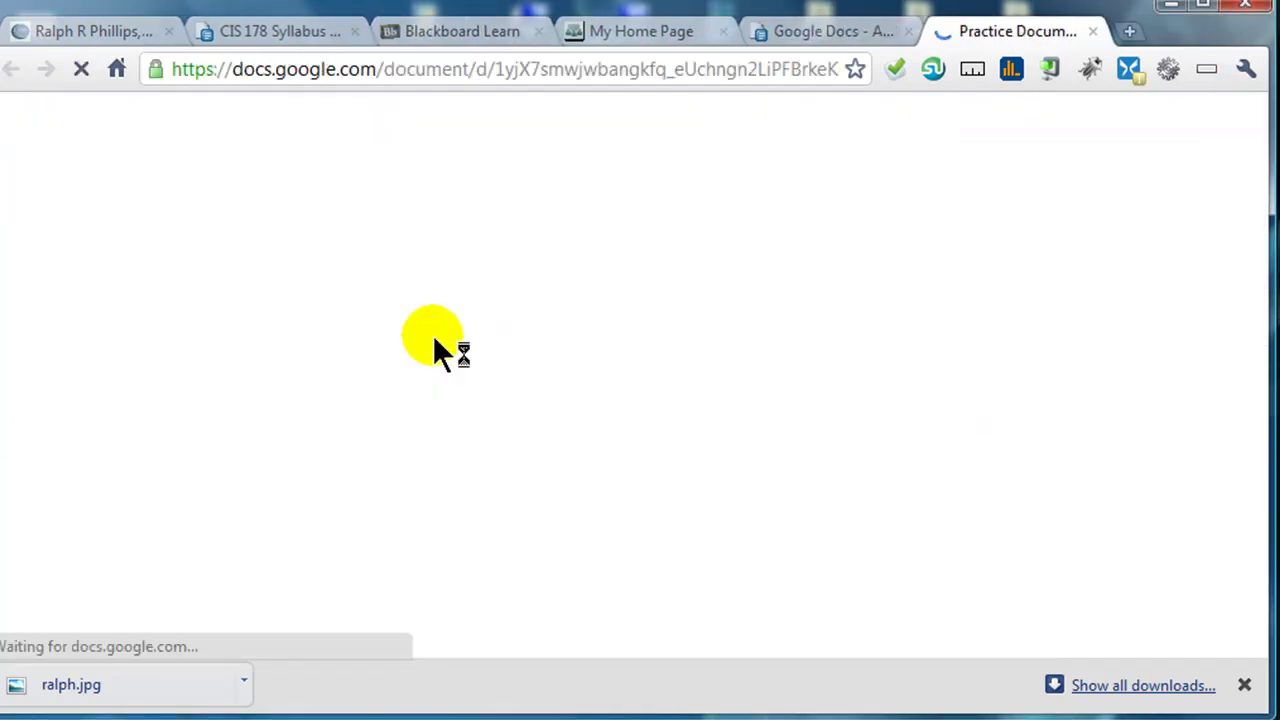
pyautogui.scroll(-2, 560, 515)
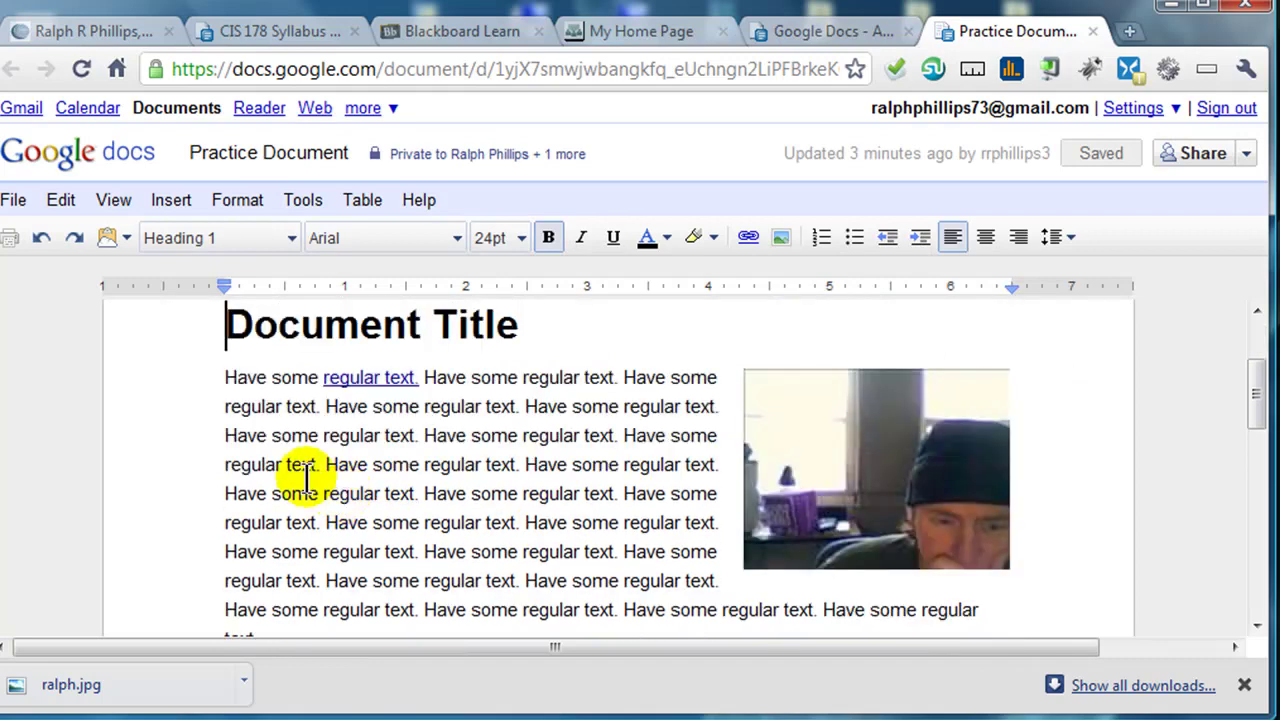
pyautogui.moveTo(226, 436); pyautogui.dragTo(680, 528)
pyautogui.click(657, 240)
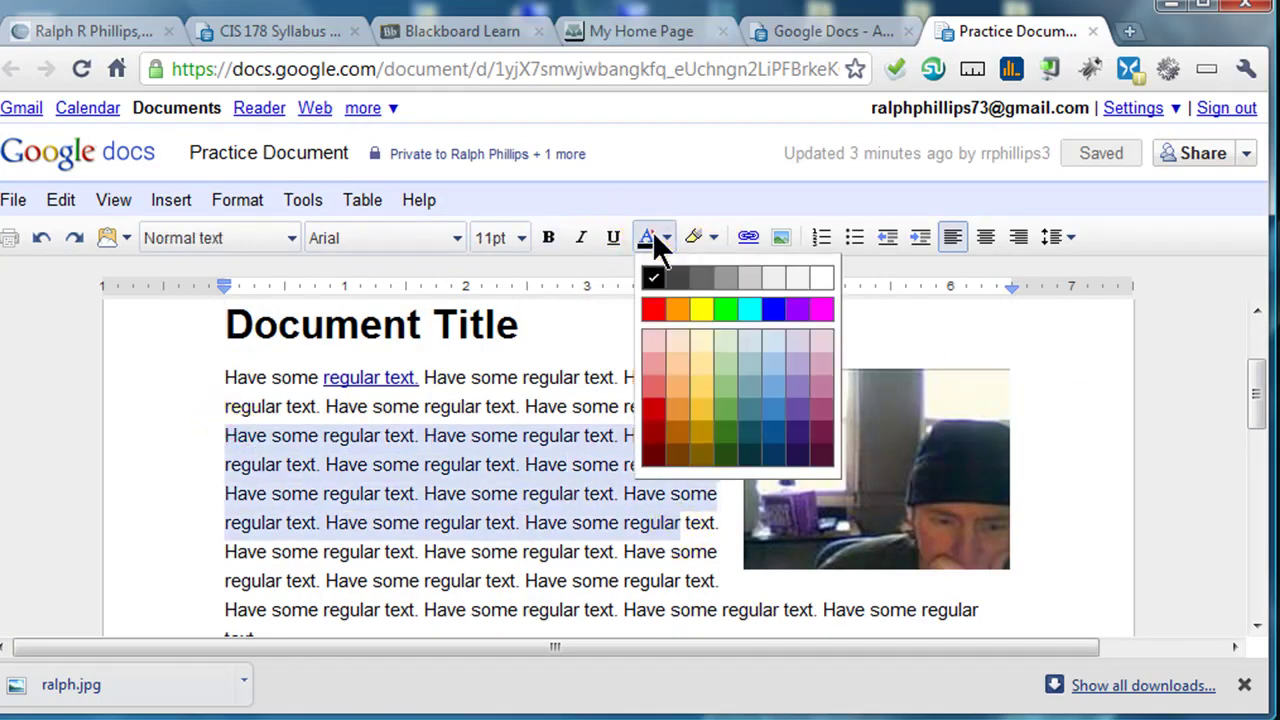
pyautogui.click(651, 423)
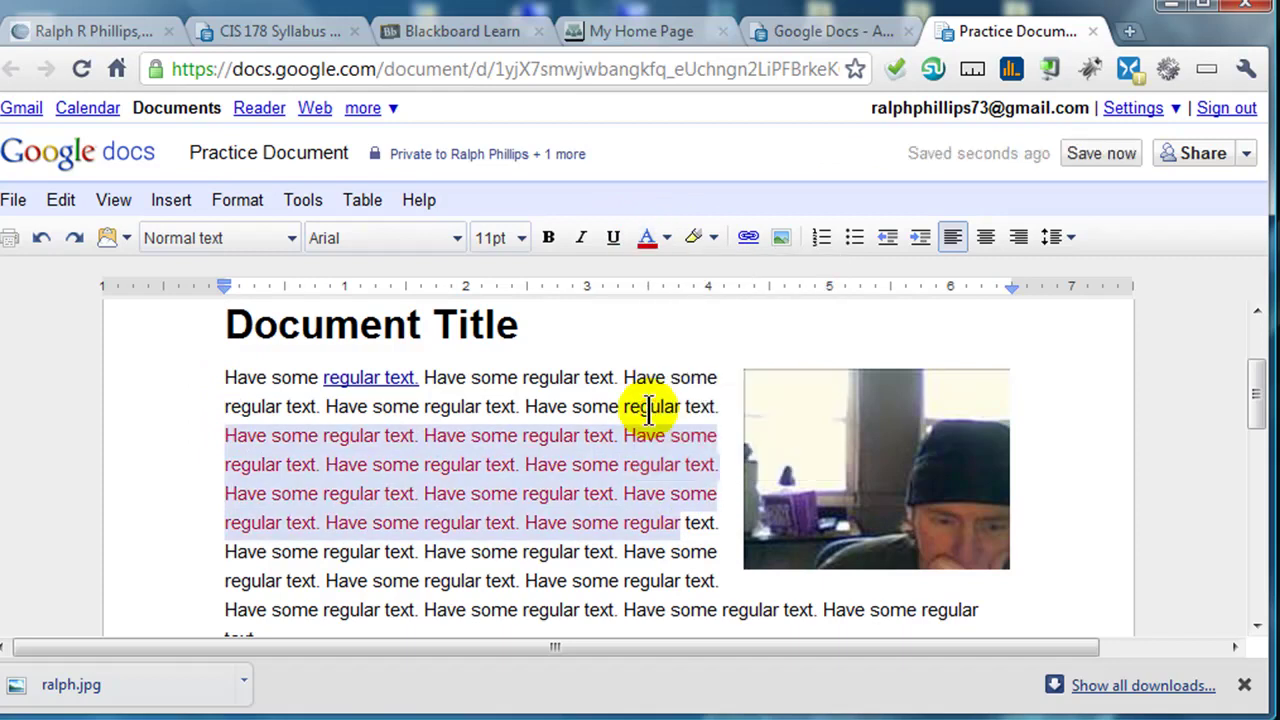
pyautogui.click(579, 238)
# - Deselect the text, save the document immediately and close its tab
pyautogui.click(548, 412)
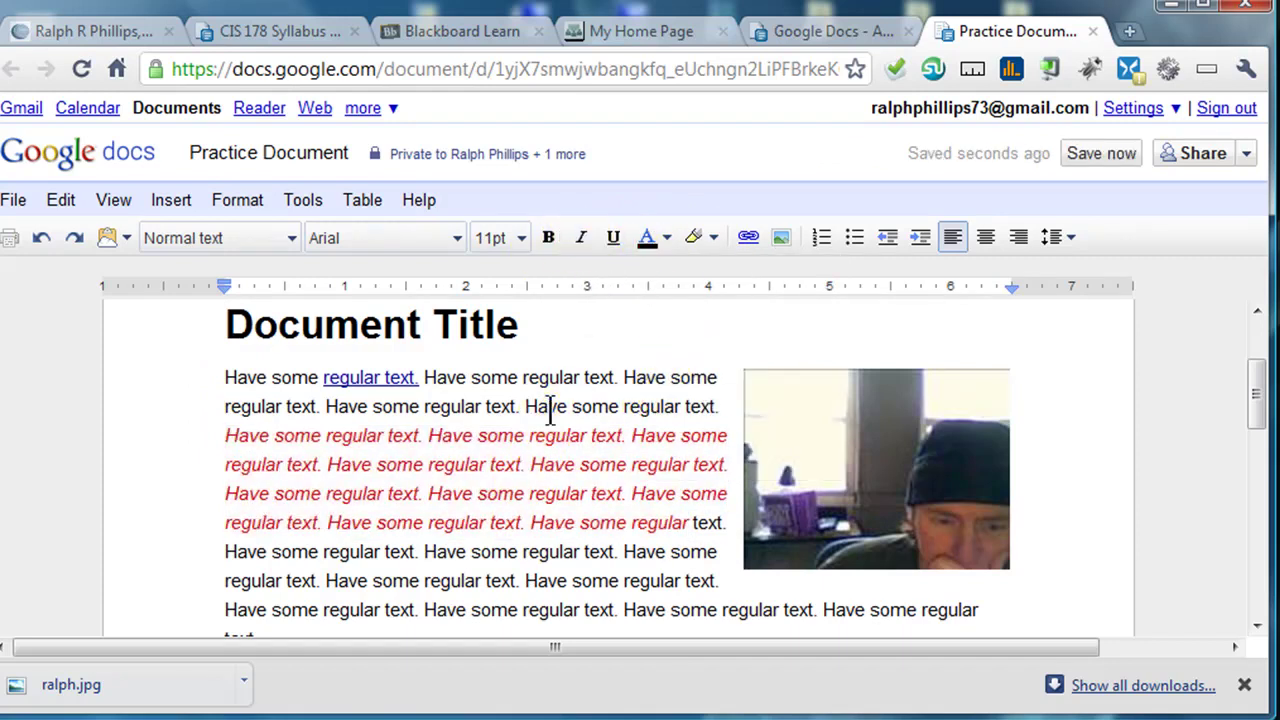
pyautogui.click(1104, 155)
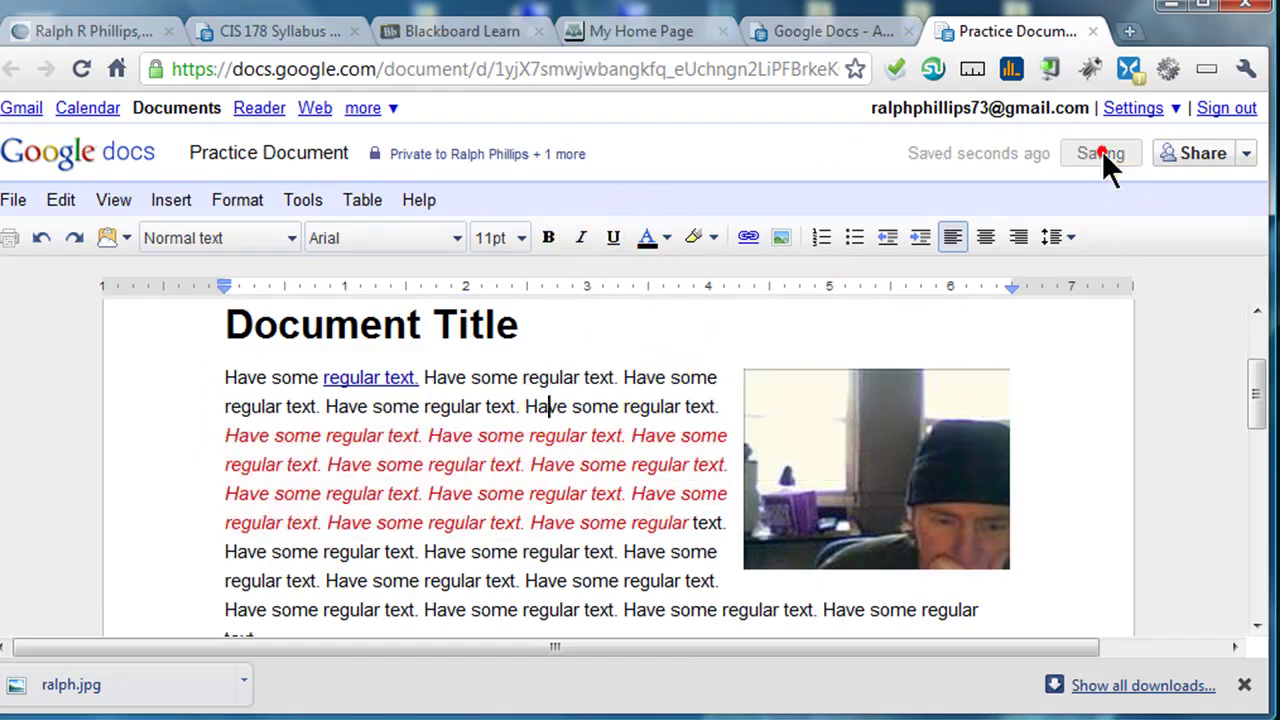
pyautogui.click(1093, 31)
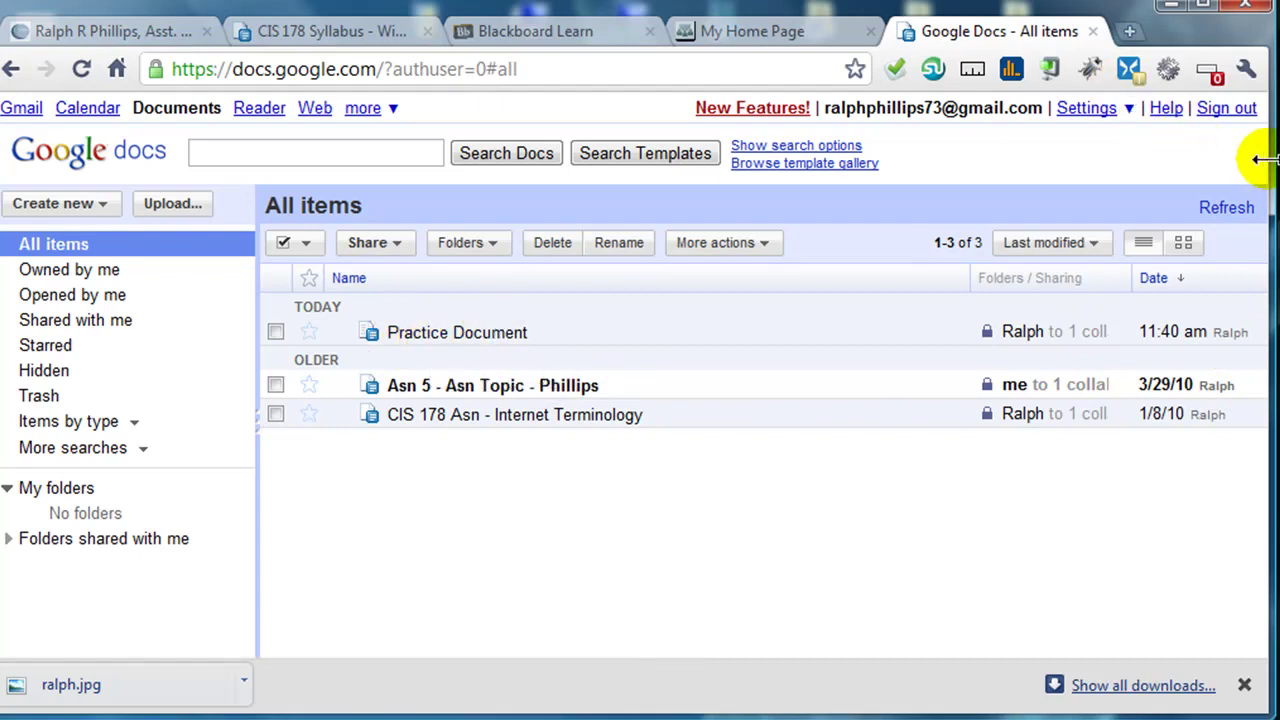
# - Sign out of the second account and sign back in with the owner account's email and password
pyautogui.click(1240, 110)
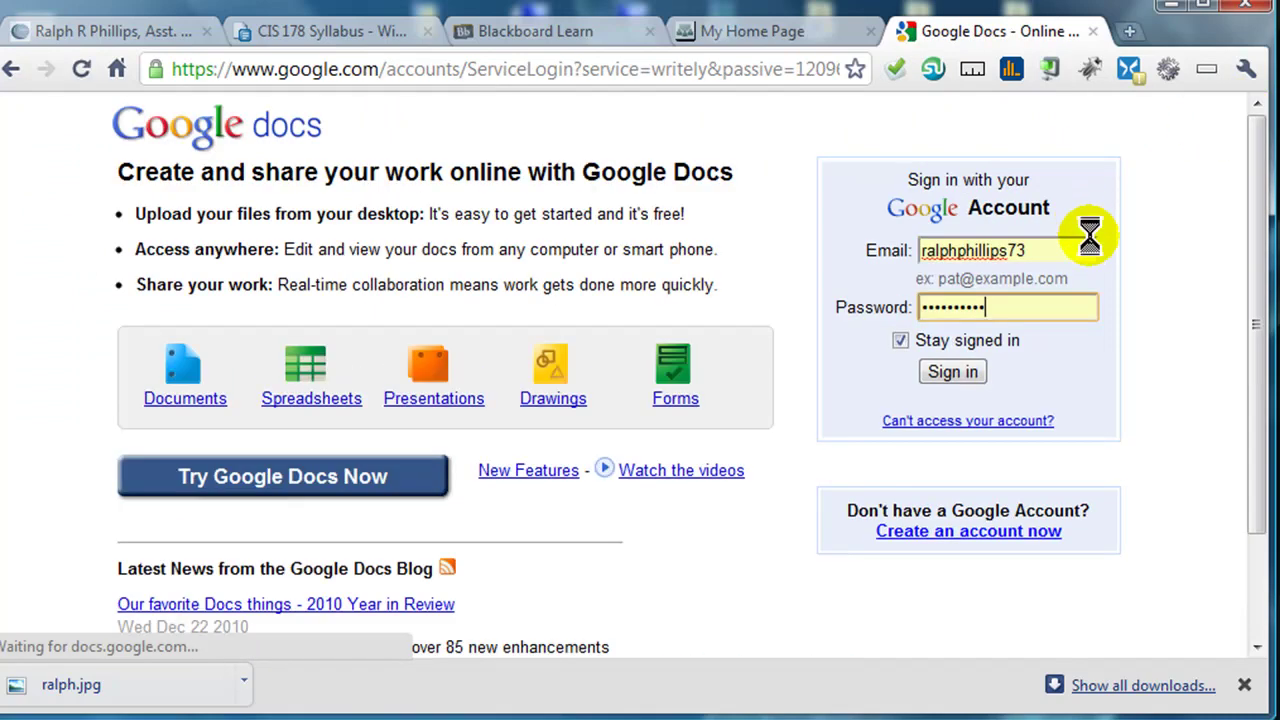
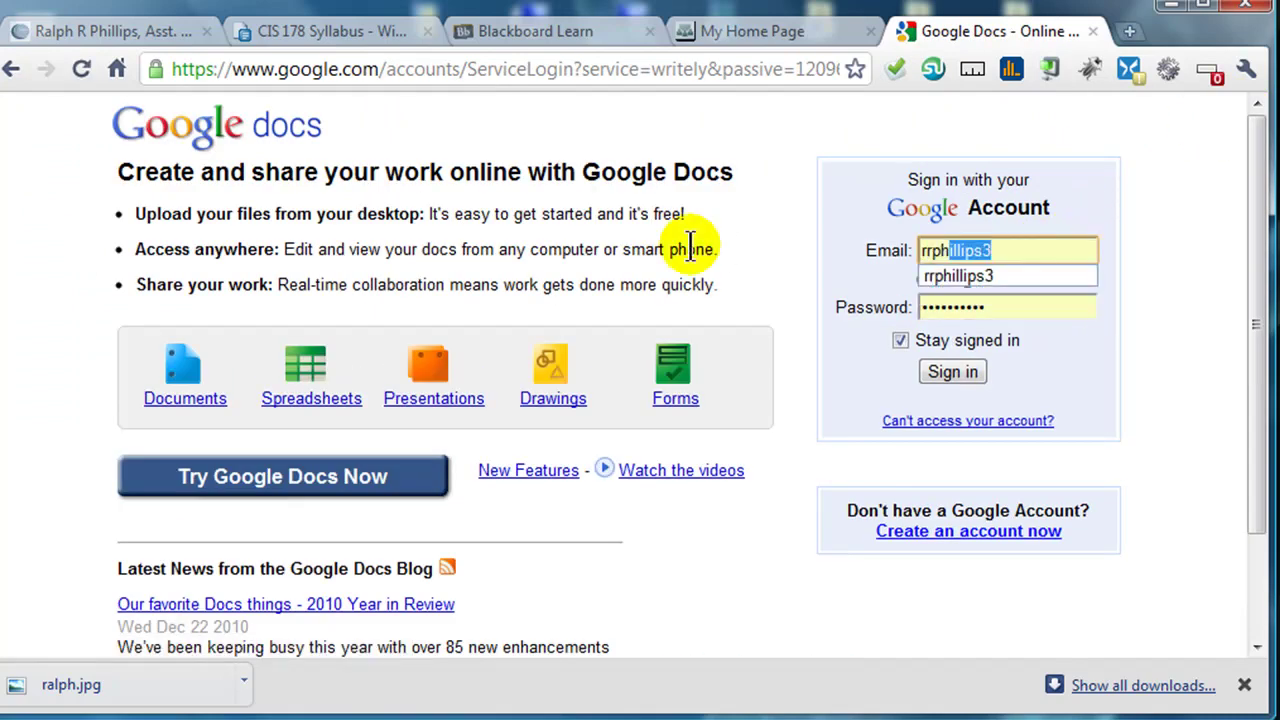
pyautogui.press('Tab')
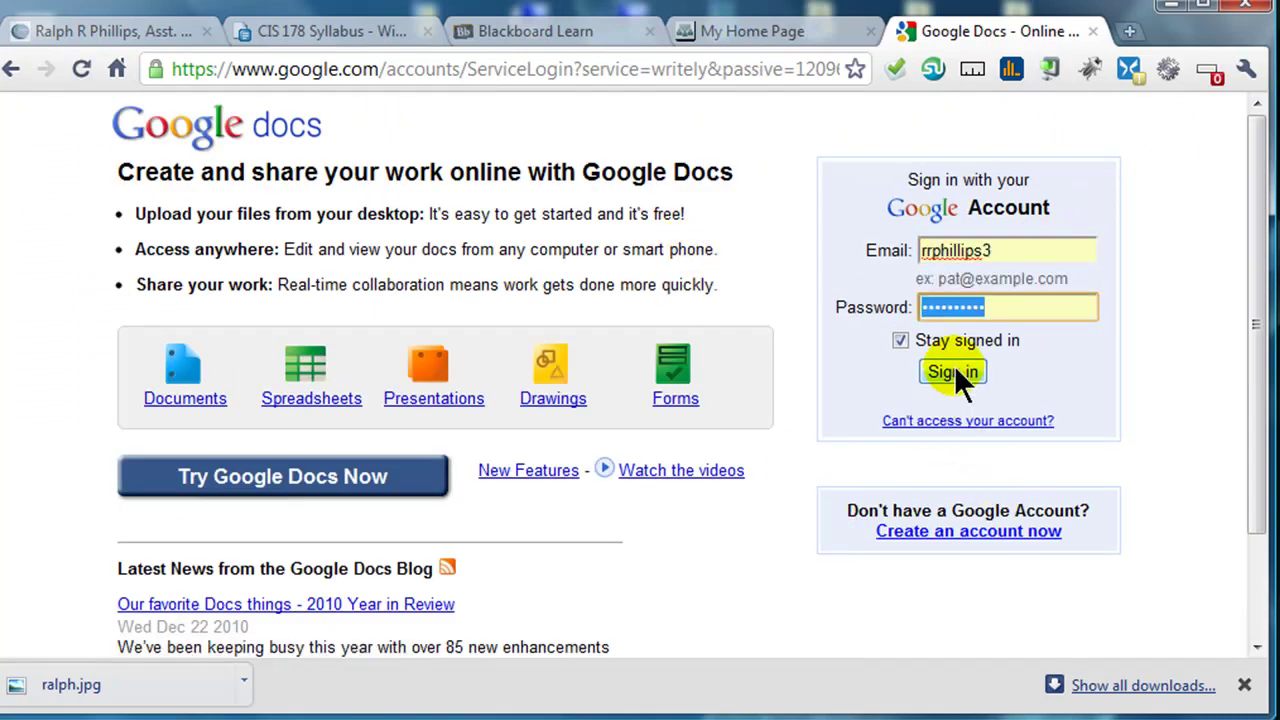
pyautogui.click(955, 370)
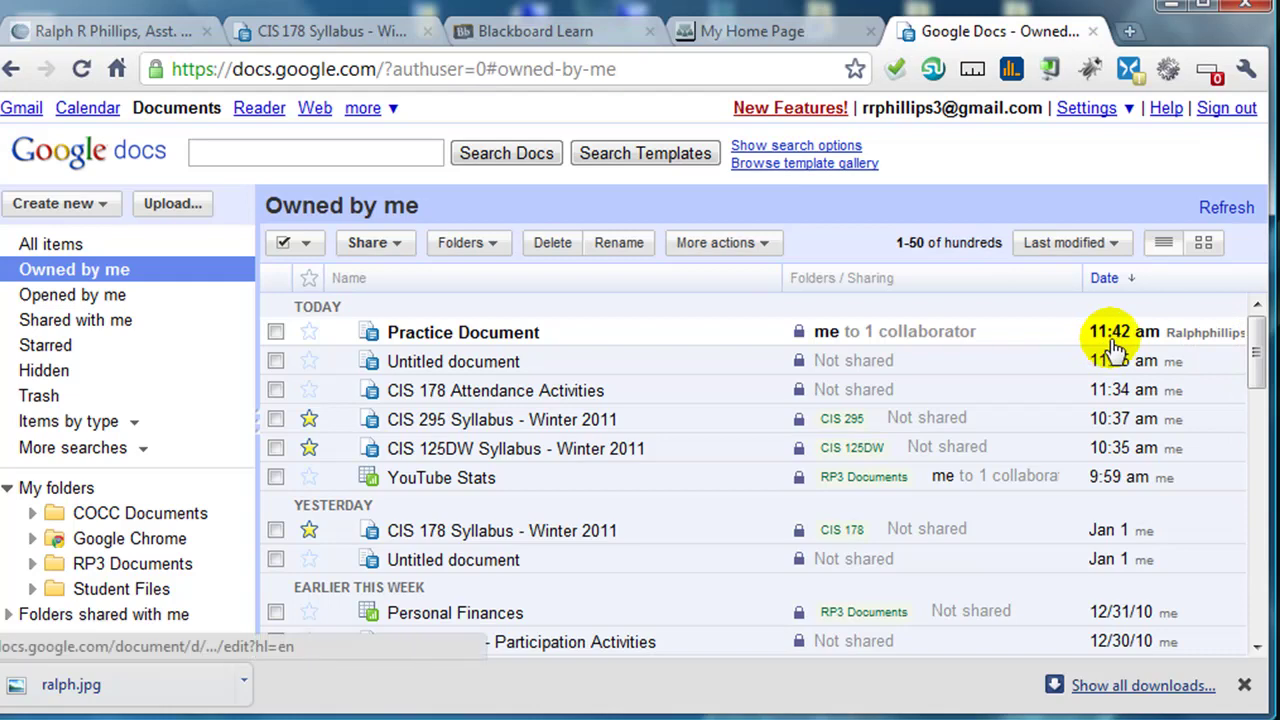
# - Open Practice Document as owner, review the collaborator's red italic edits, and open its Sharing settings
pyautogui.click(485, 334)
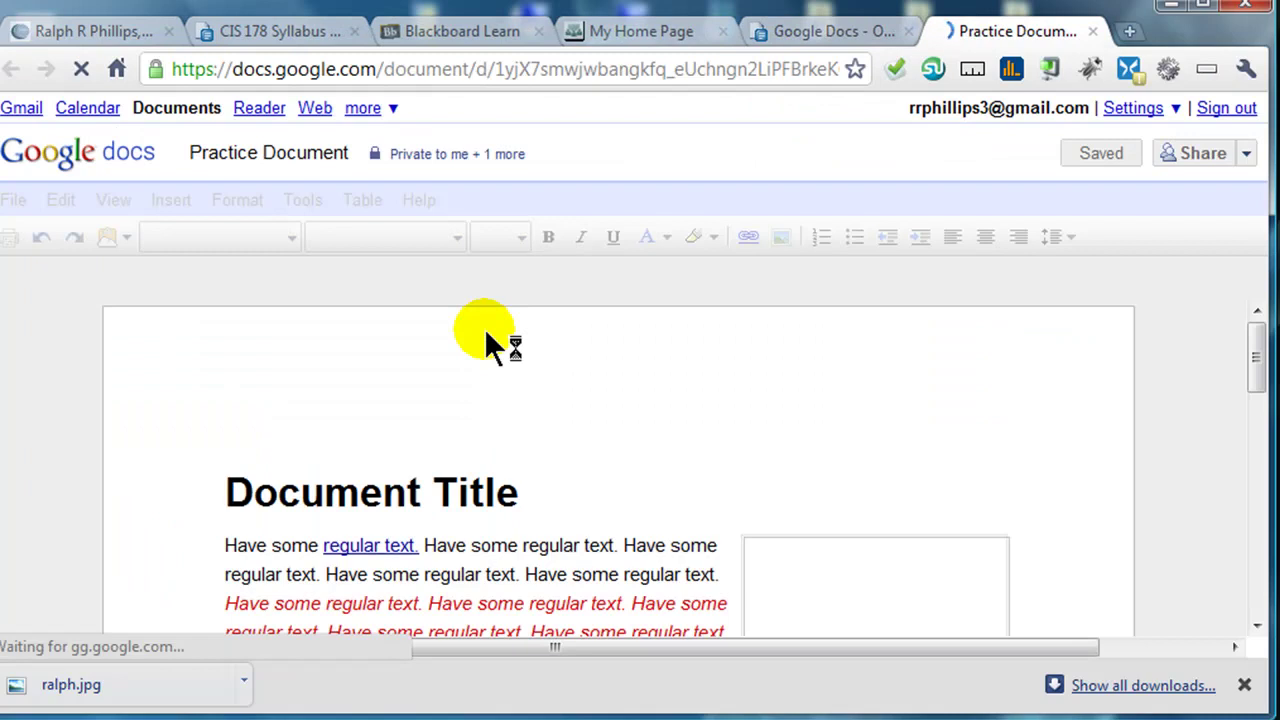
pyautogui.click(562, 530)
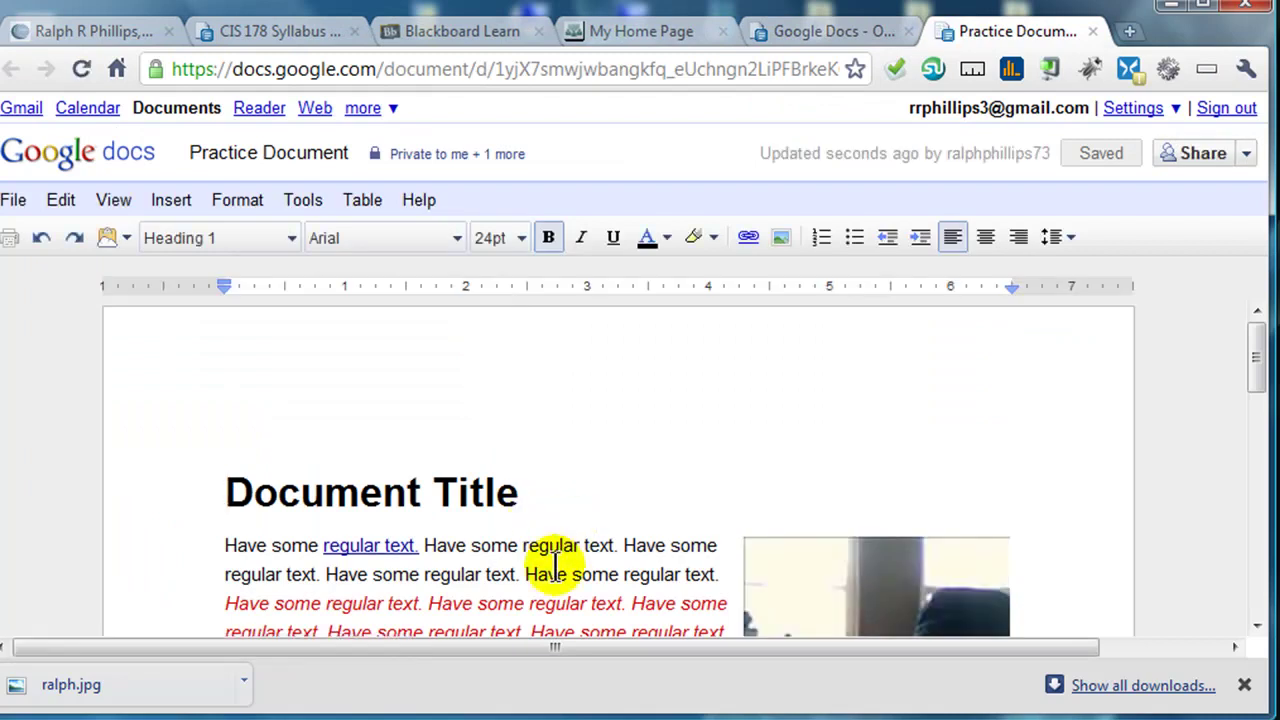
pyautogui.scroll(-3, 552, 530)
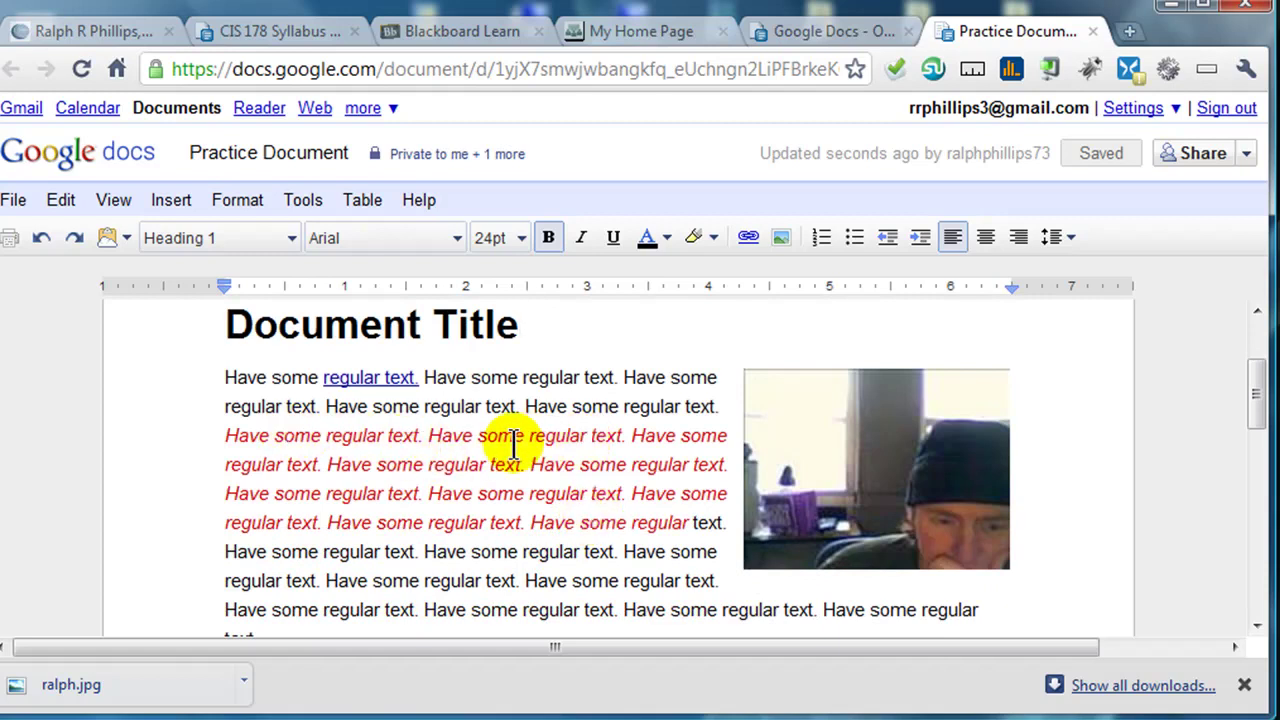
pyautogui.scroll(2, 570, 450)
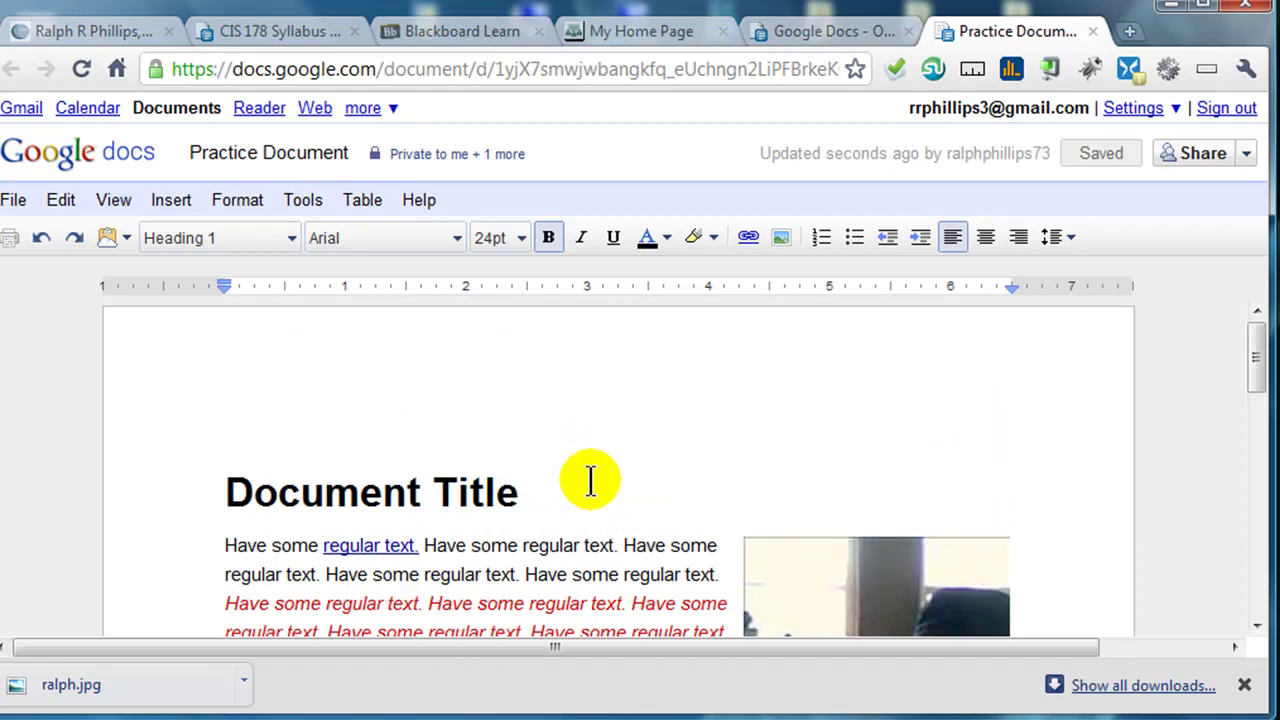
pyautogui.click(1248, 155)
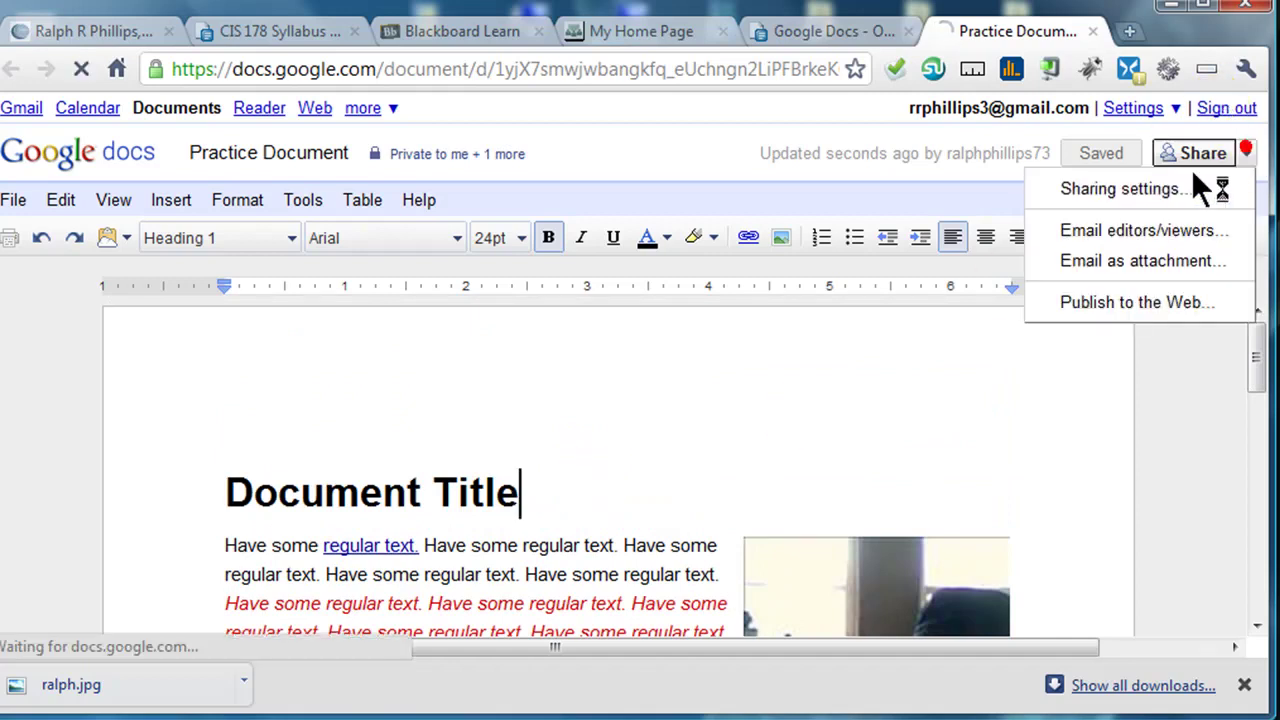
pyautogui.click(1123, 193)
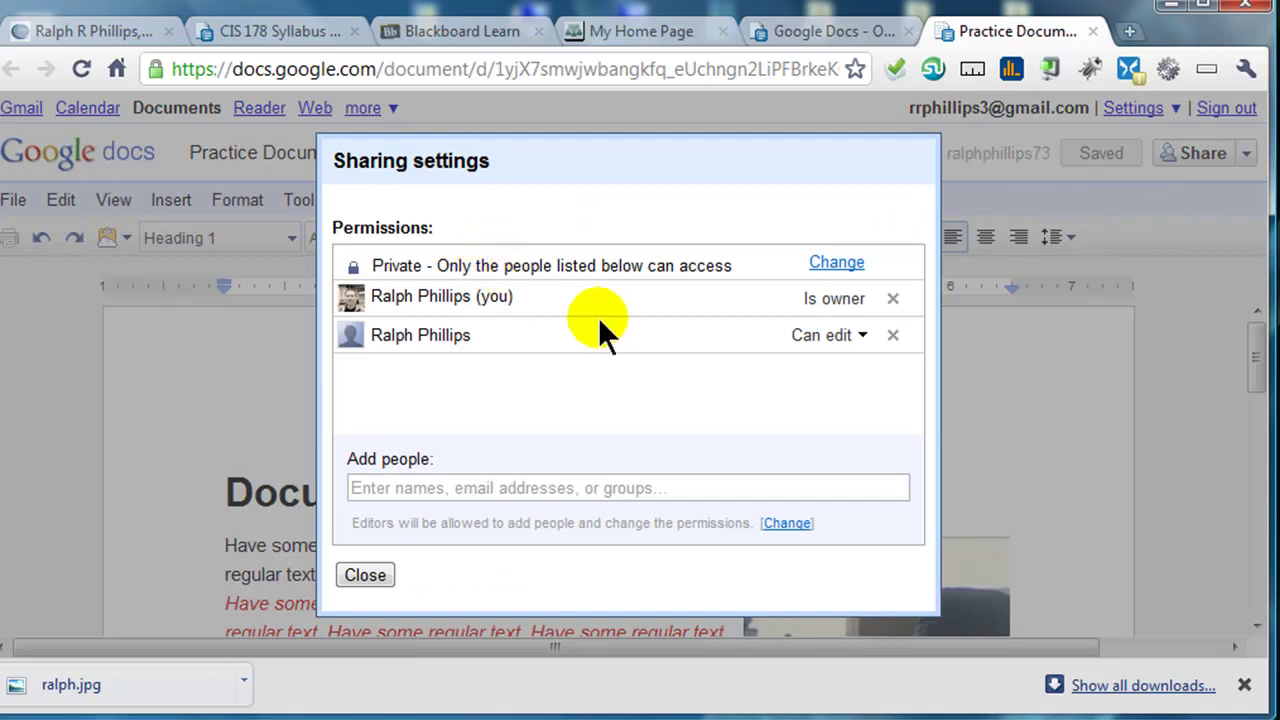